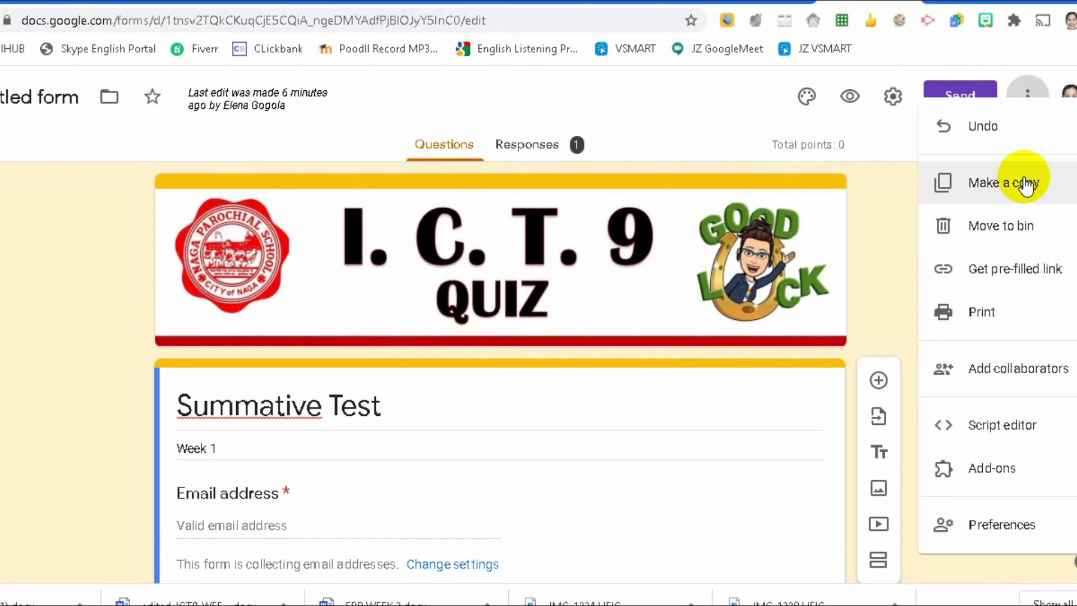
Open Add-ons from the form's three-dot More menu to show the G Suite Marketplace gallery
click(1034, 93)
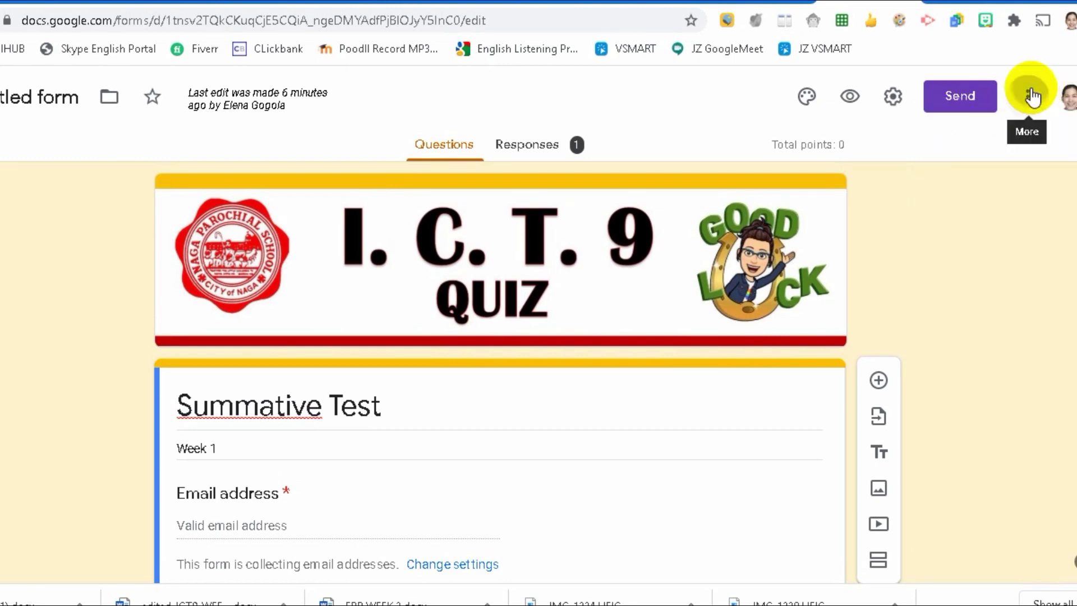
click(1035, 97)
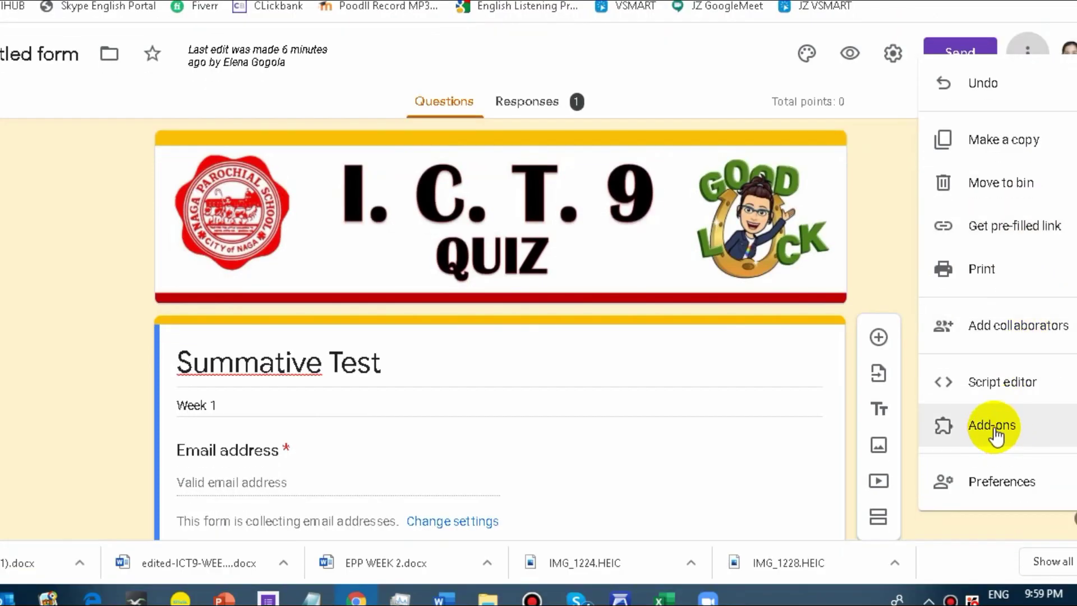
click(994, 432)
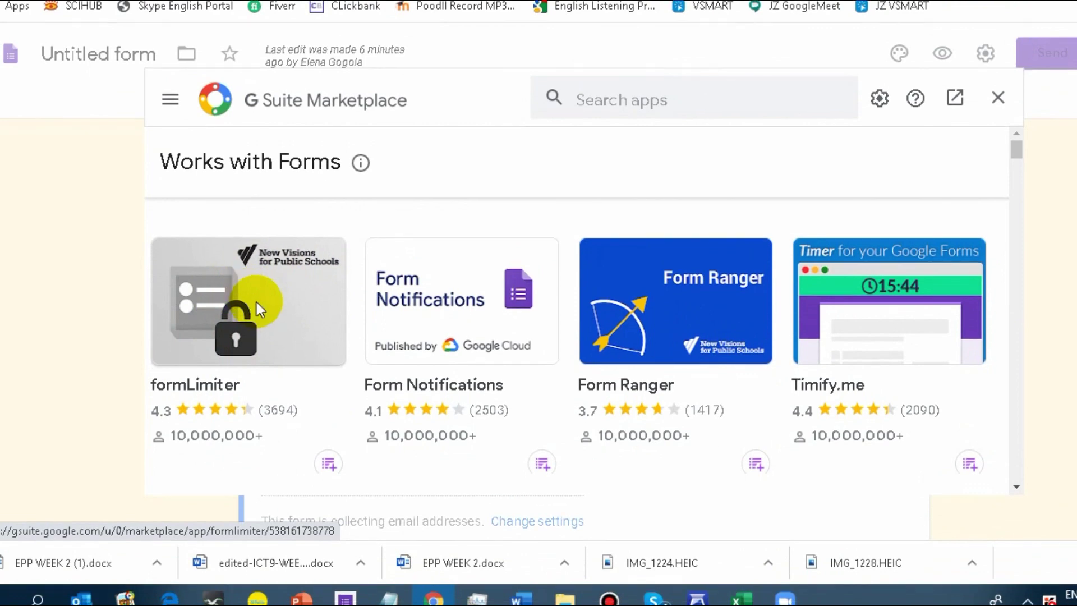
Open the formLimiter add-on's details page in the marketplace
click(259, 310)
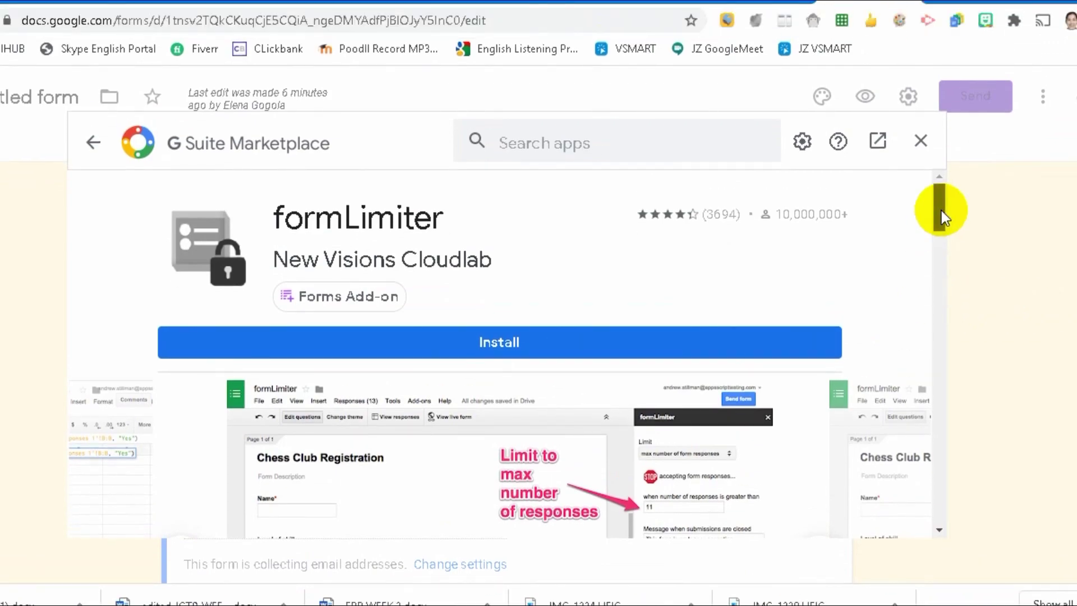
drag(938, 211, 938, 243)
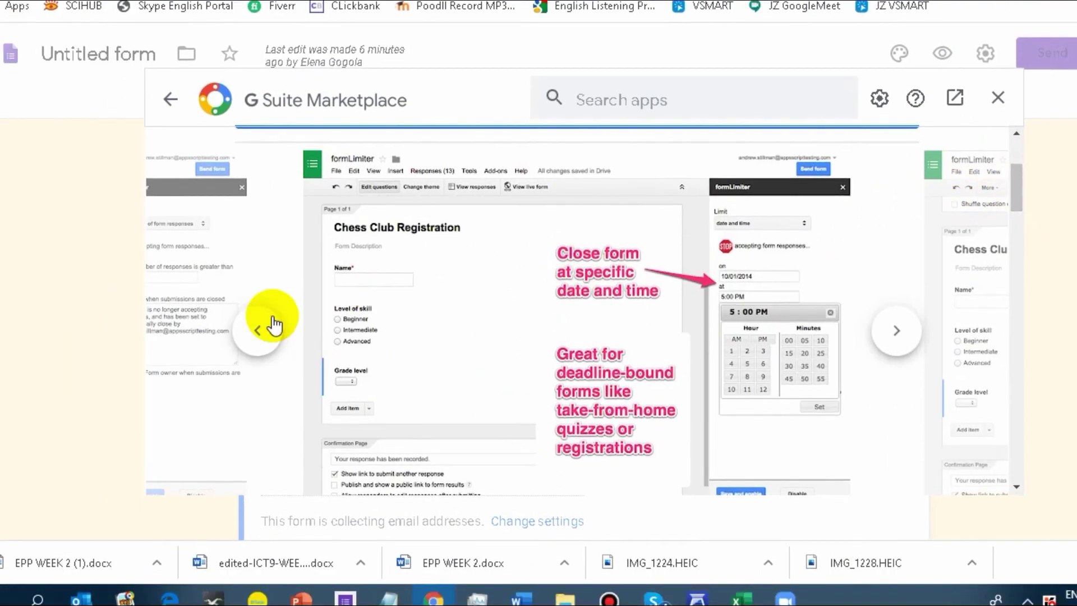
click(263, 329)
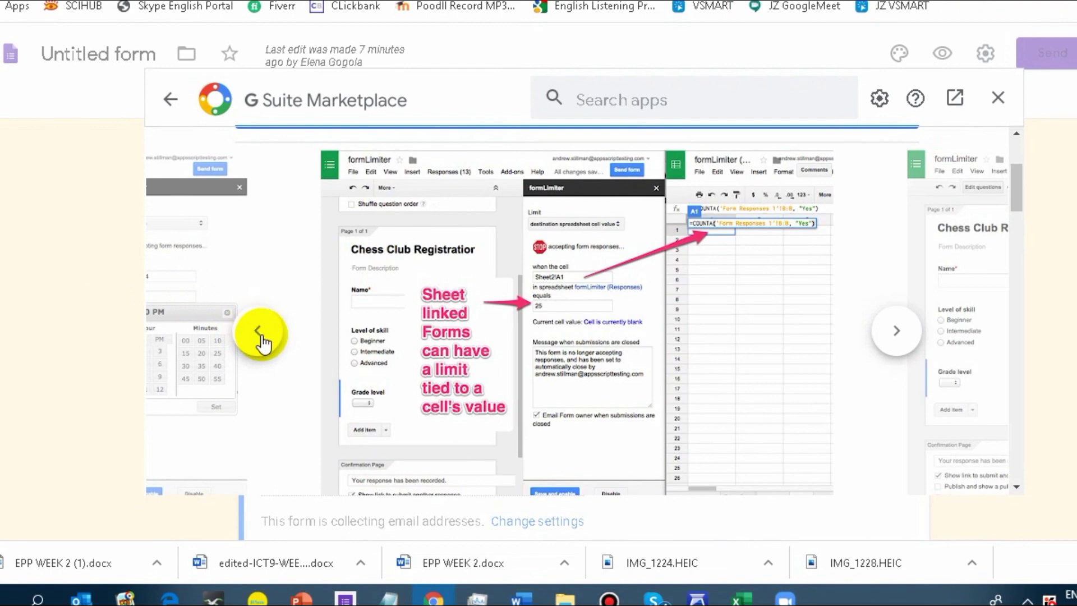
Browse back through formLimiter's screenshots of response-limit and scheduled-closing options
click(259, 334)
click(263, 337)
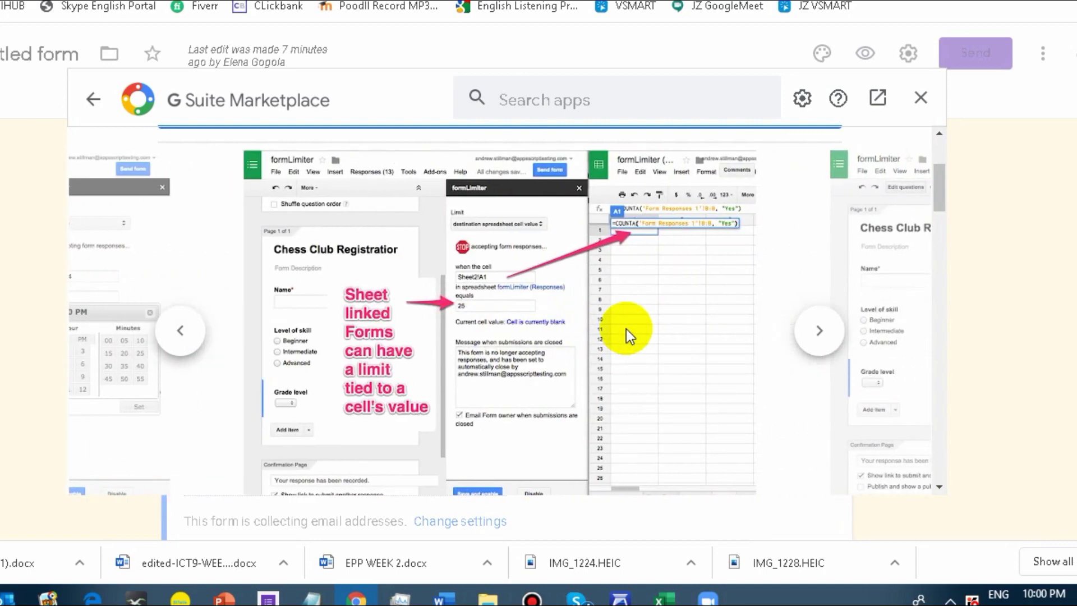
click(247, 348)
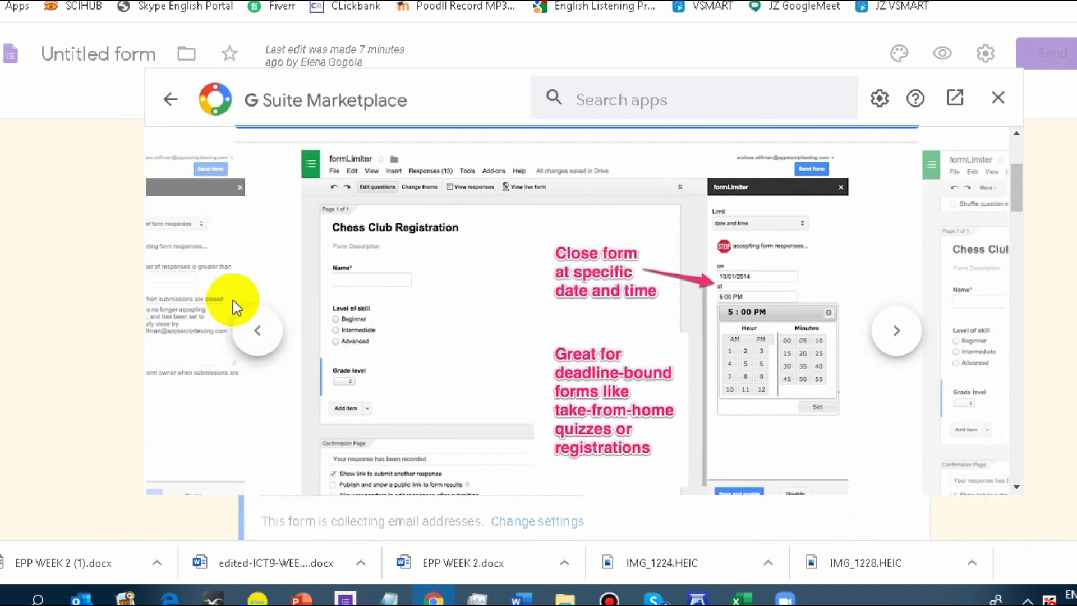
click(251, 349)
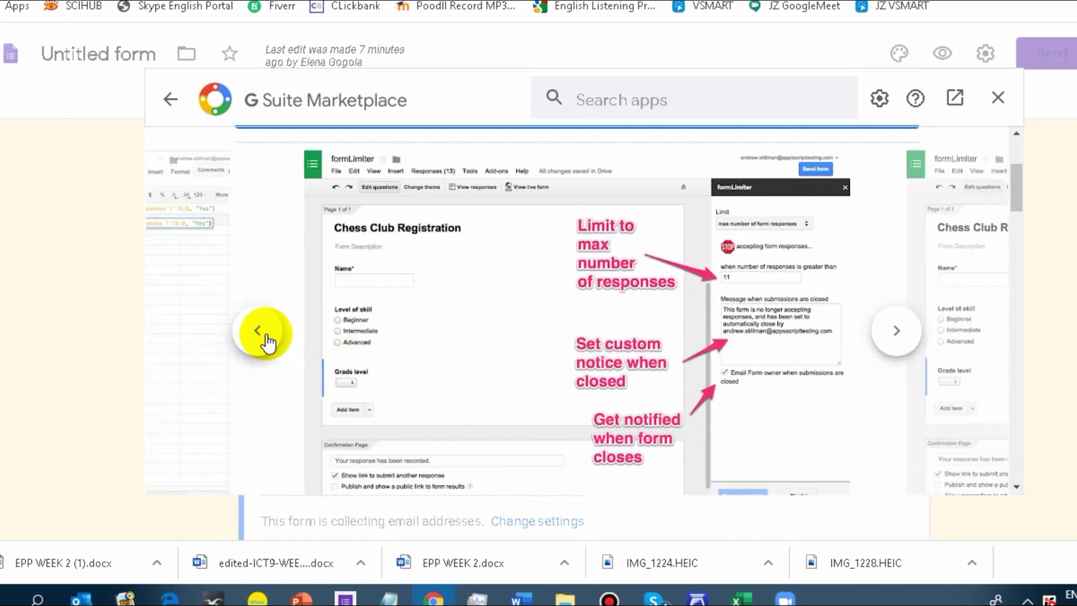
click(262, 335)
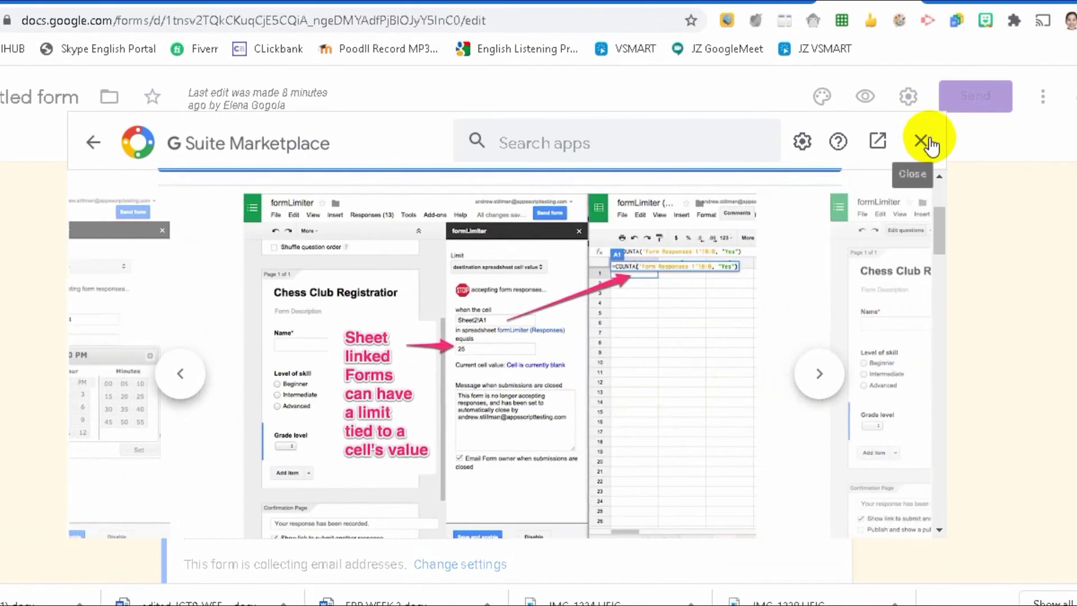
Close and reopen the Add-ons marketplace, then start installing formLimiter from its details page
click(925, 142)
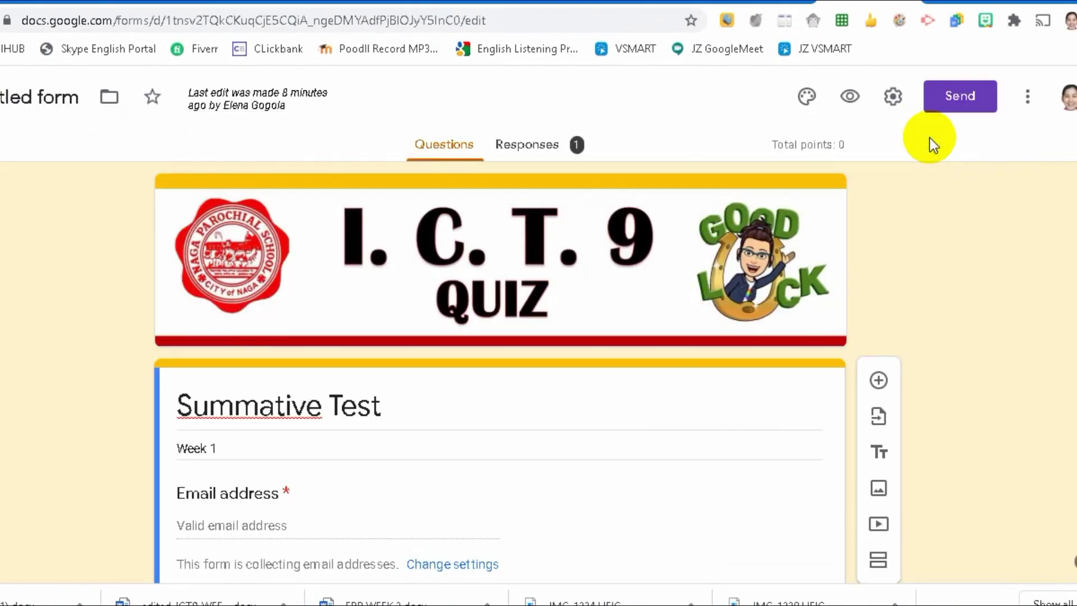
click(1028, 96)
click(993, 426)
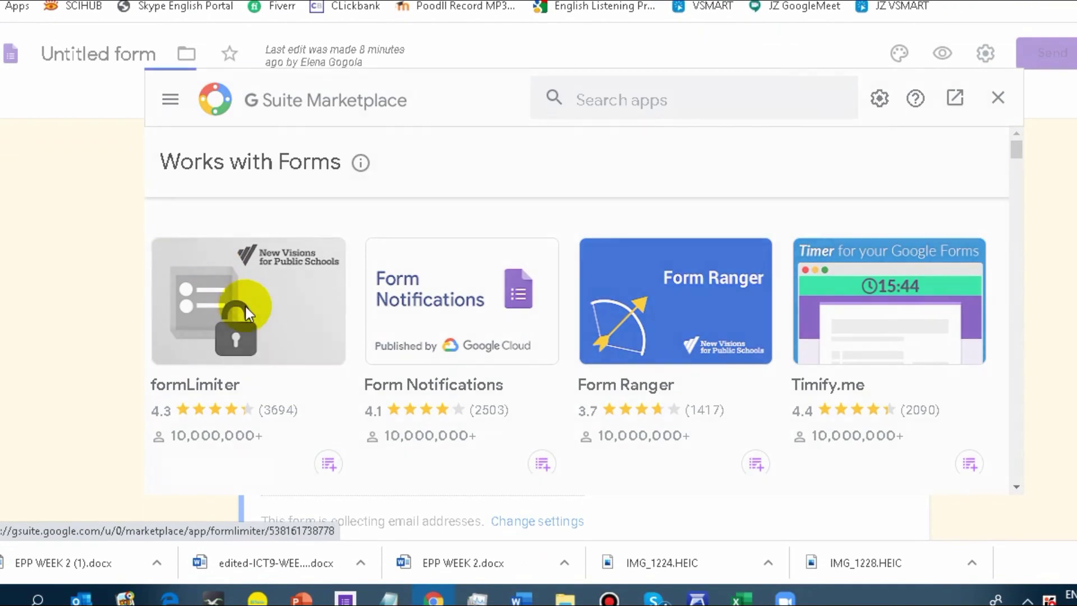
click(651, 312)
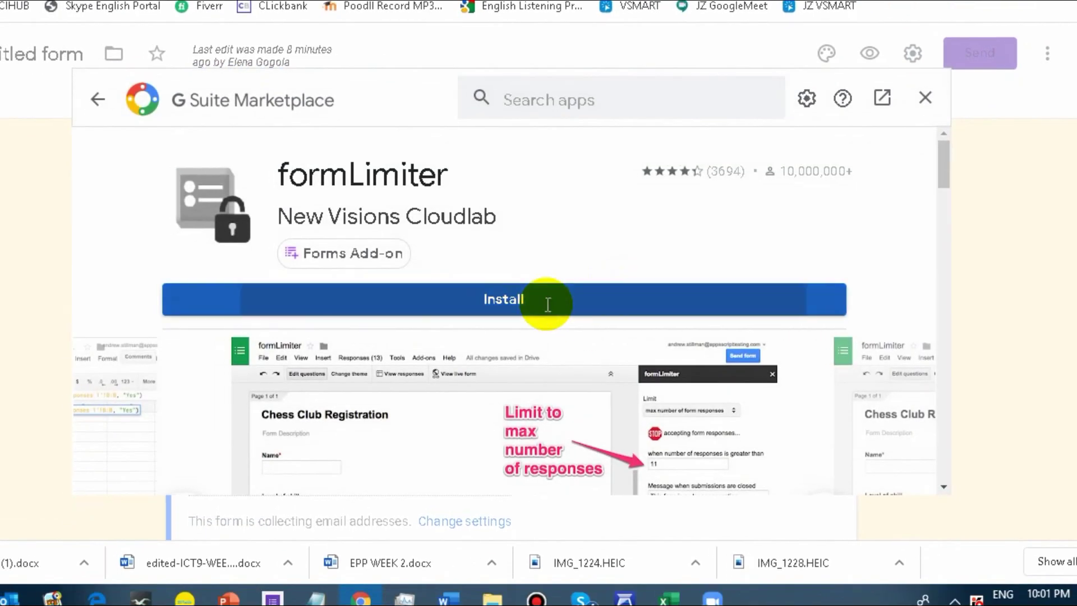
click(548, 305)
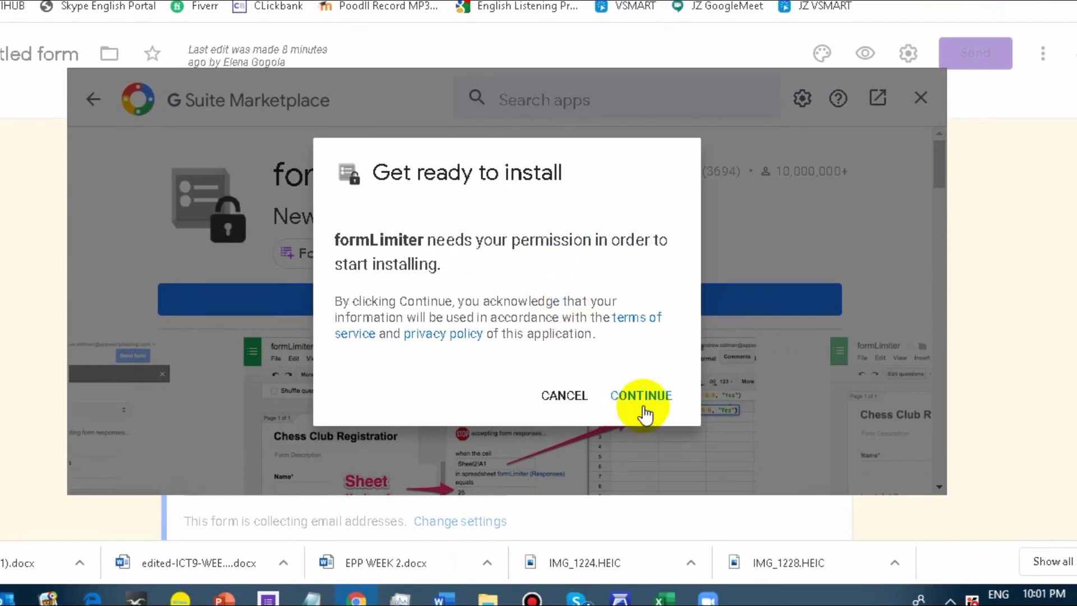
Continue the formLimiter install, choose the Google account, and allow the requested access
click(641, 438)
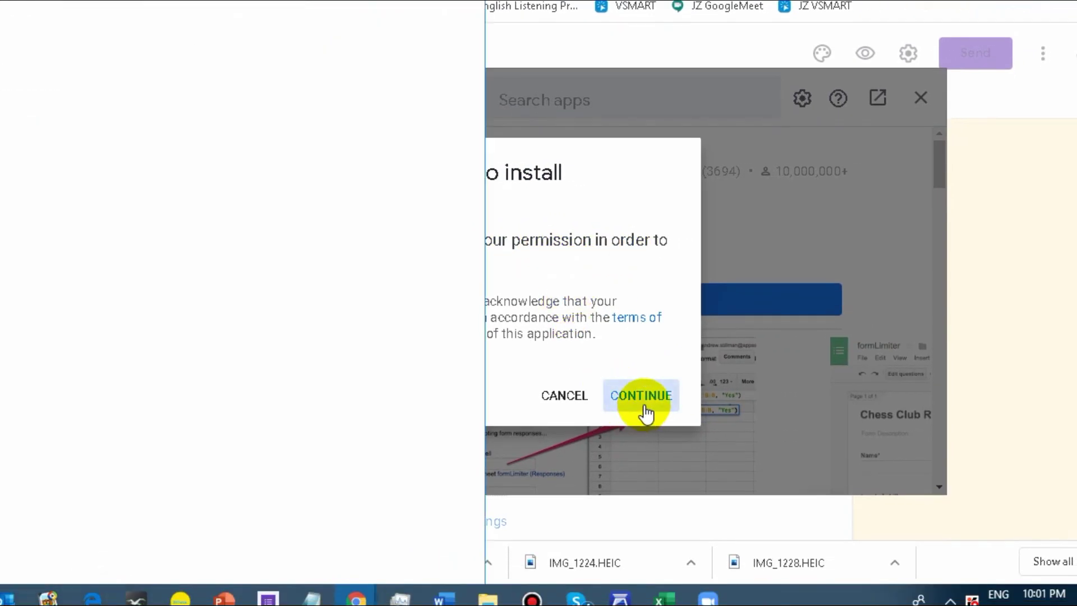
drag(289, 2, 494, 1)
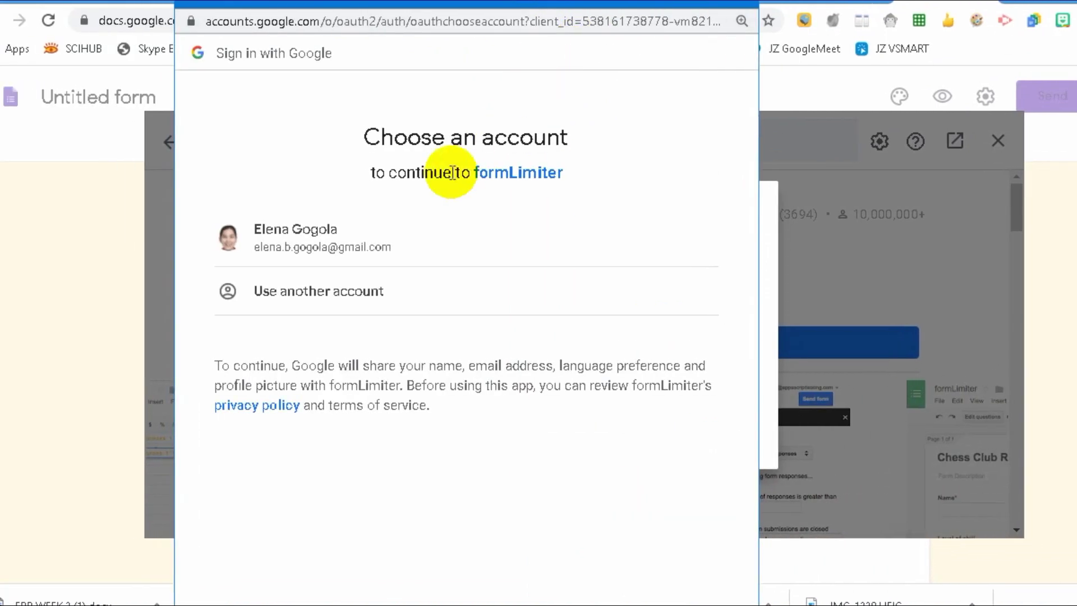
click(375, 238)
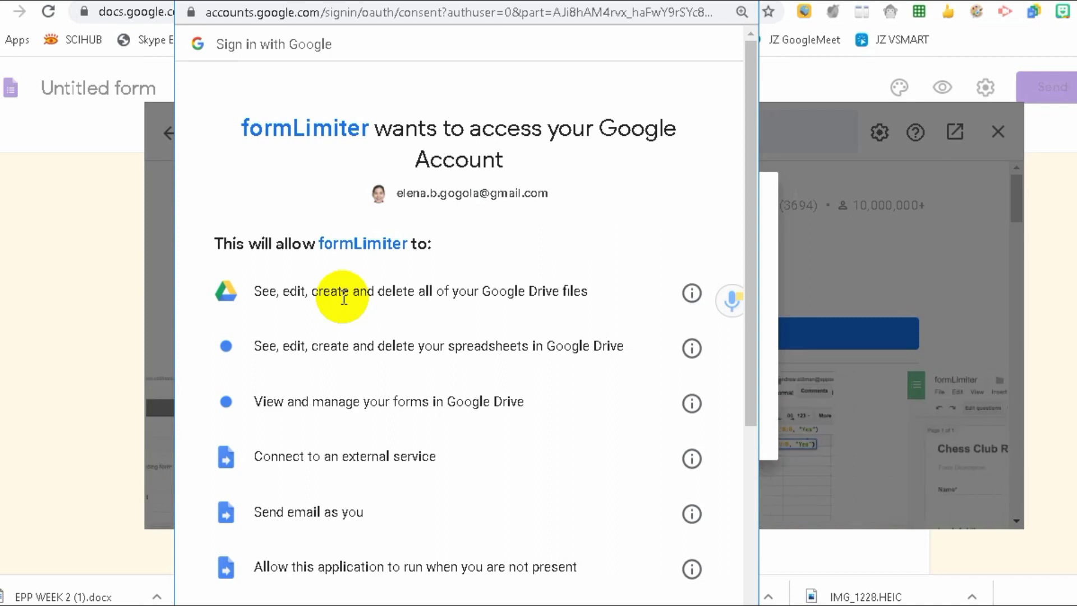
scroll(433, 351, down, 6)
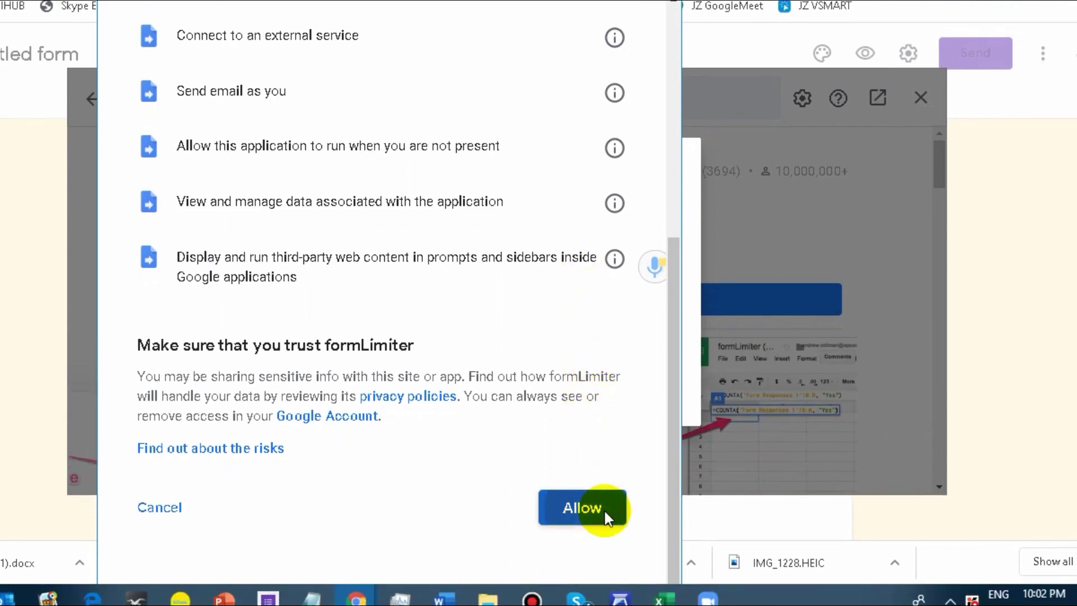
click(604, 509)
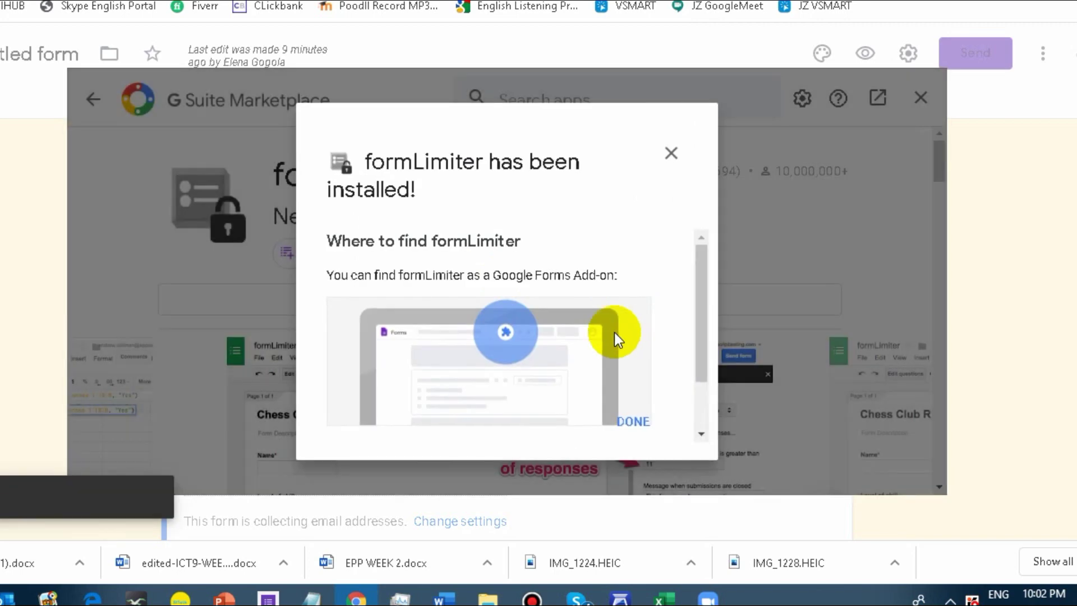
Dismiss the install confirmation, minimise the FORMLIMITER sidebar, and close G Suite Marketplace
click(624, 427)
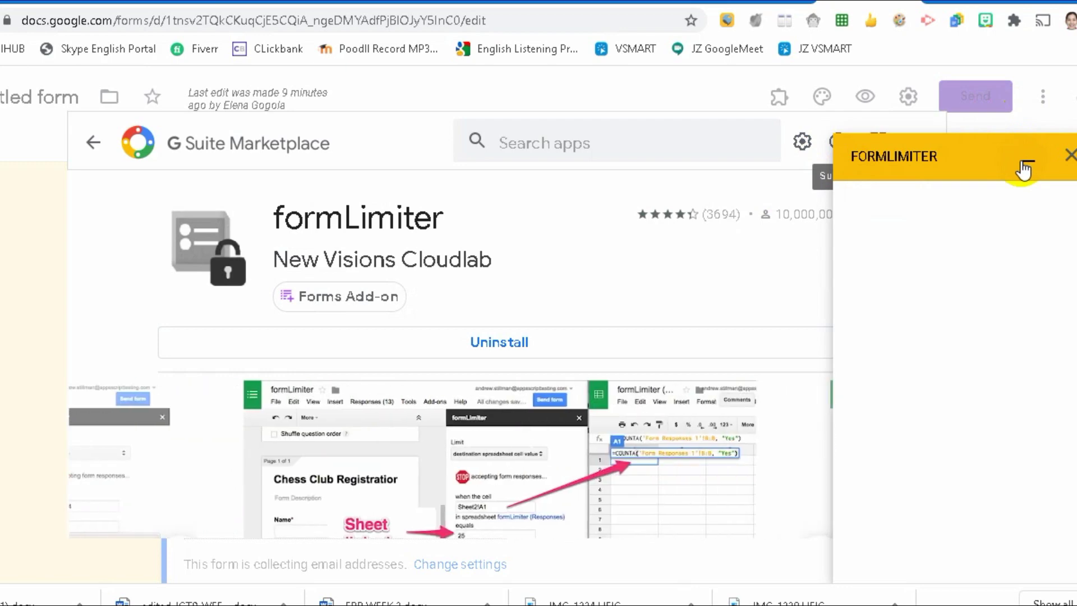
click(1023, 166)
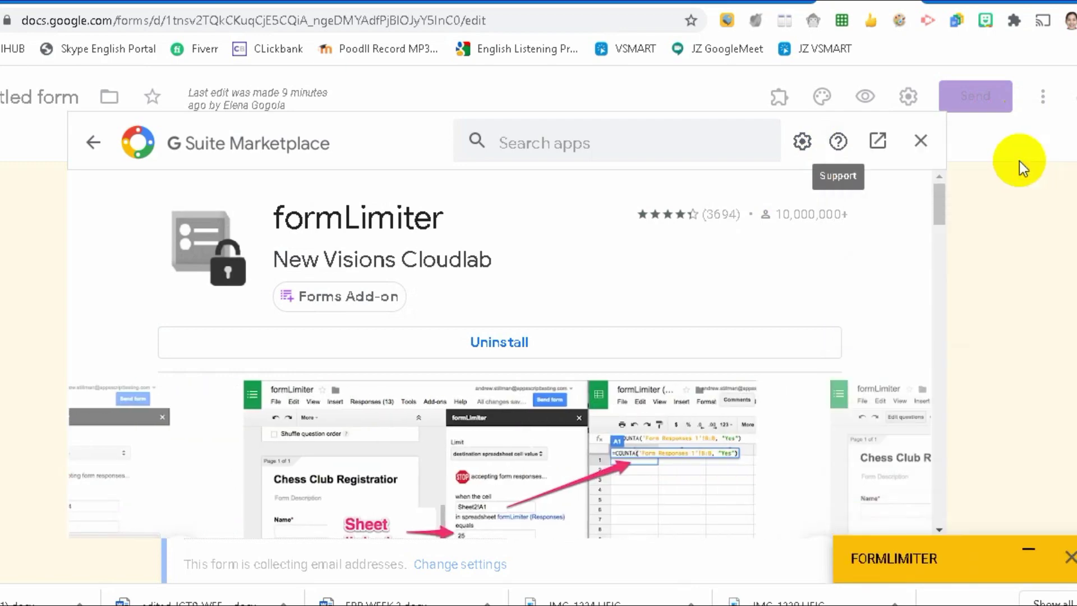
click(920, 143)
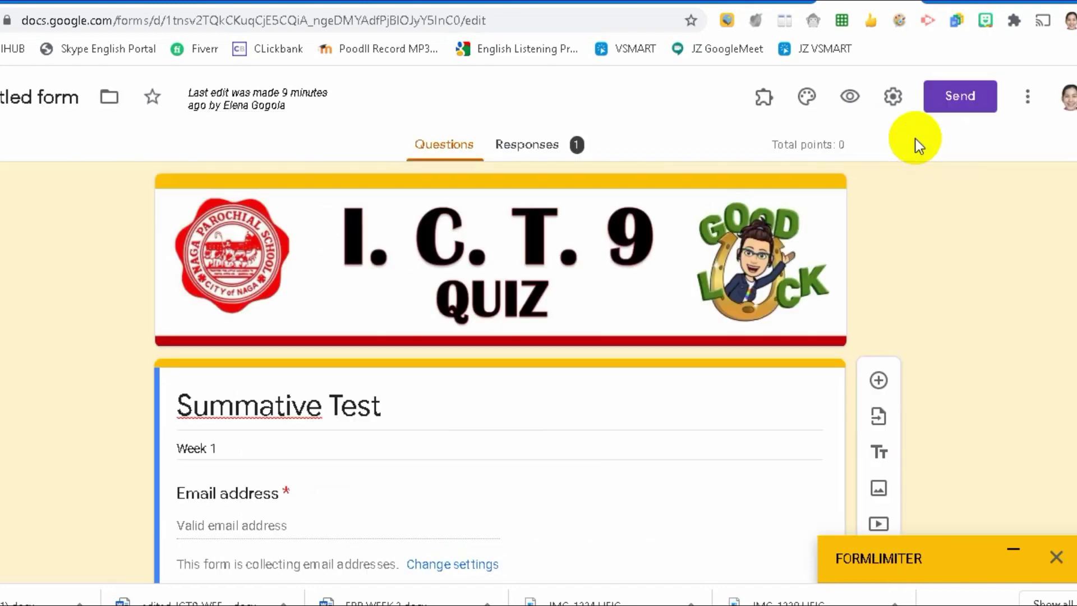
Launch formLimiter from the add-ons list and expand its Limit Type dropdown
click(764, 101)
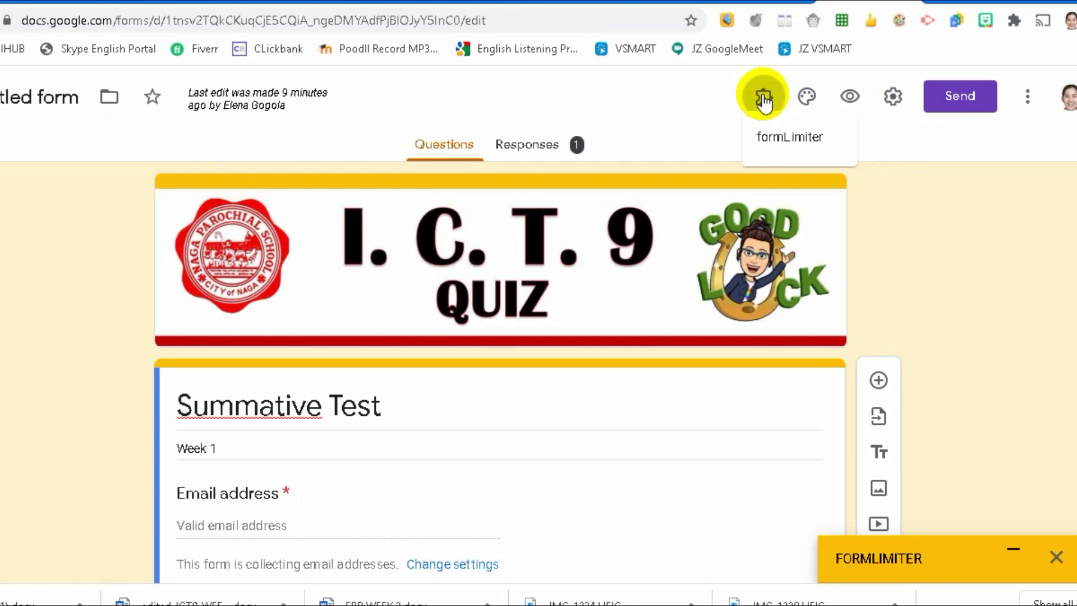
click(782, 153)
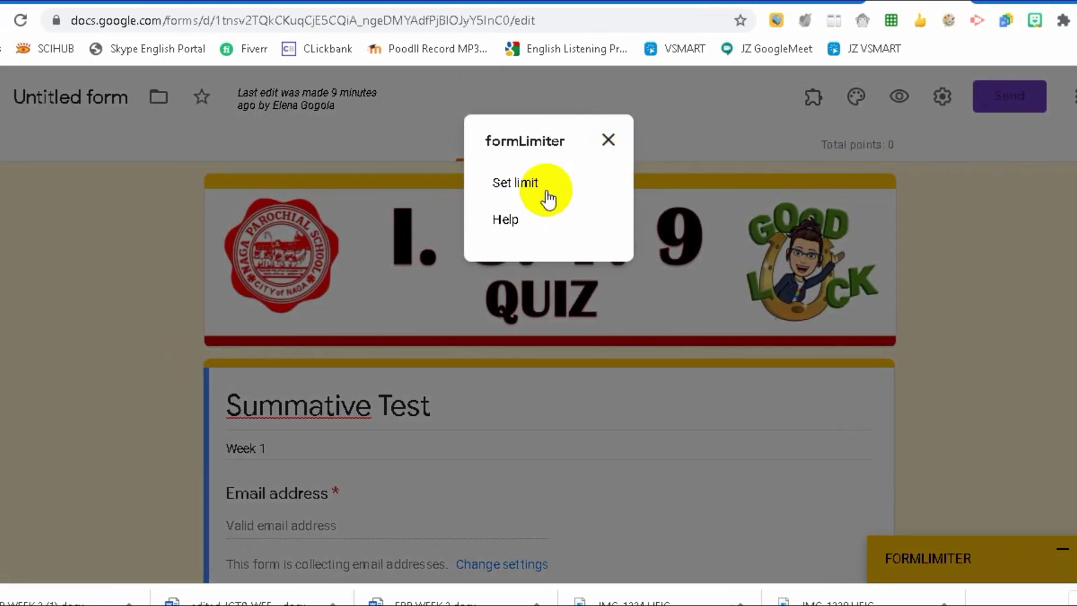
click(547, 194)
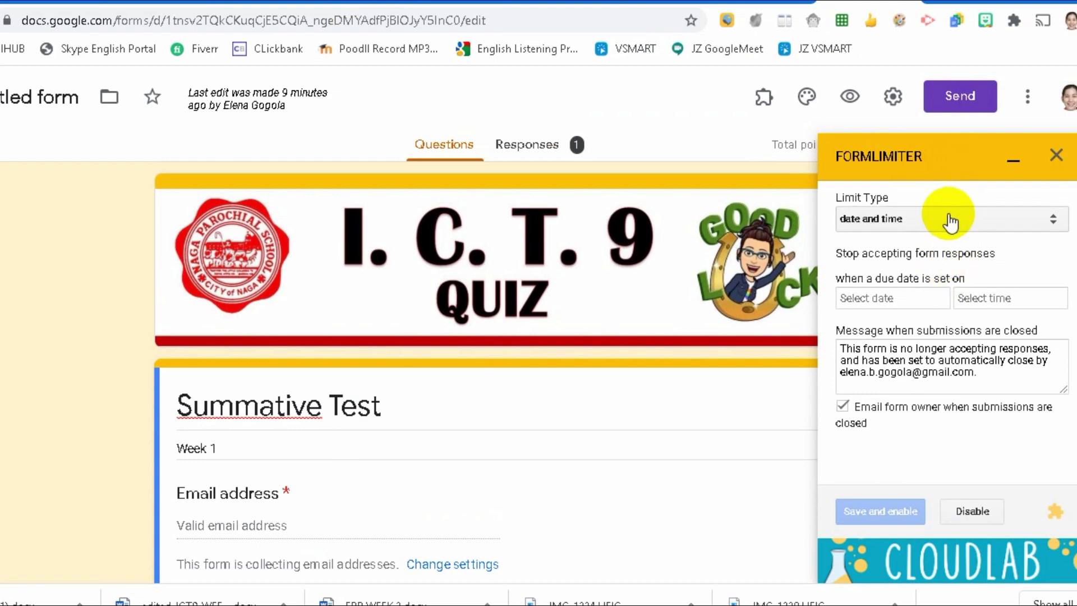
click(946, 227)
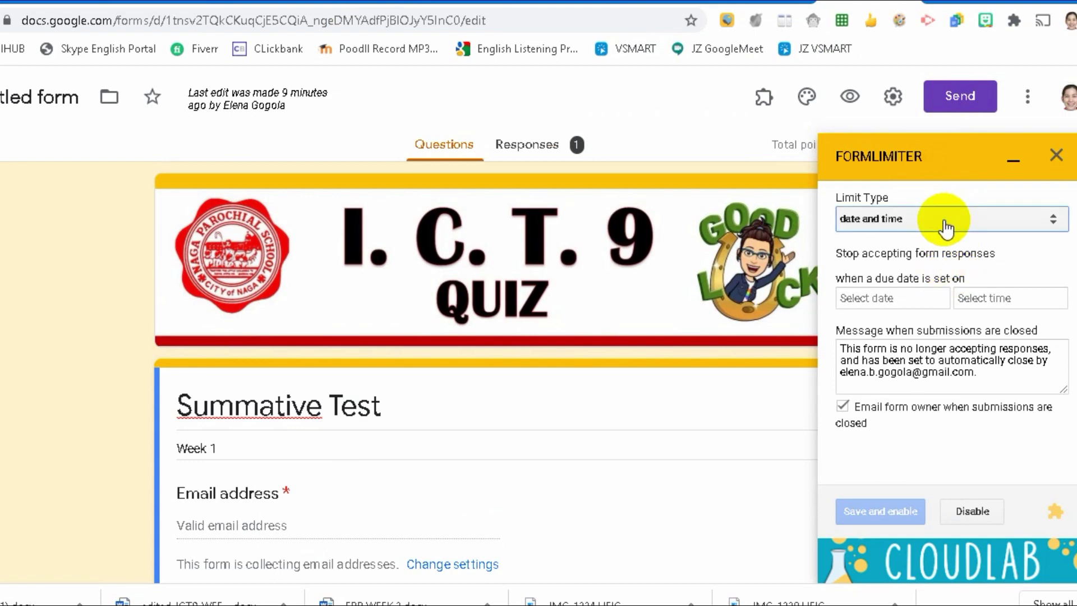
click(946, 226)
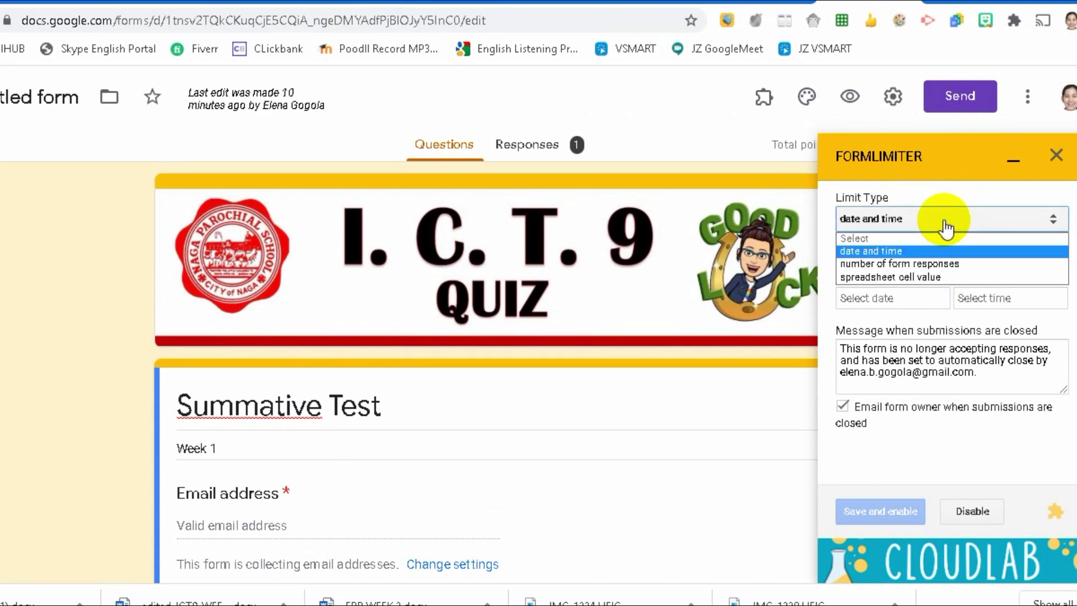
Limit responses by date and time with a due date of July 29, 2020
click(904, 250)
click(907, 303)
click(959, 472)
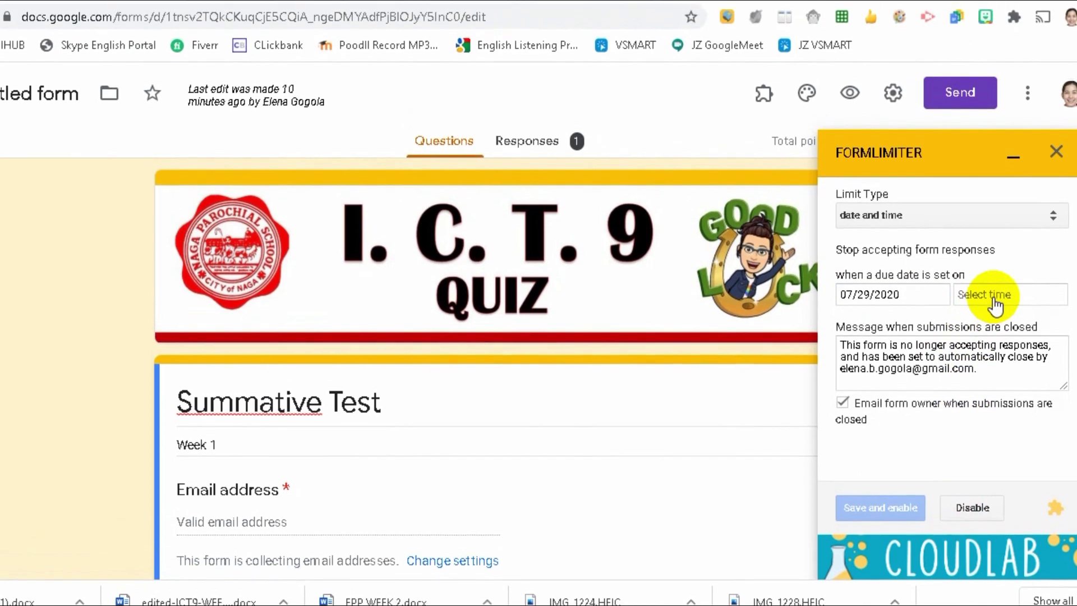
Set the closing time to 10:10 in the time picker
click(994, 255)
click(996, 297)
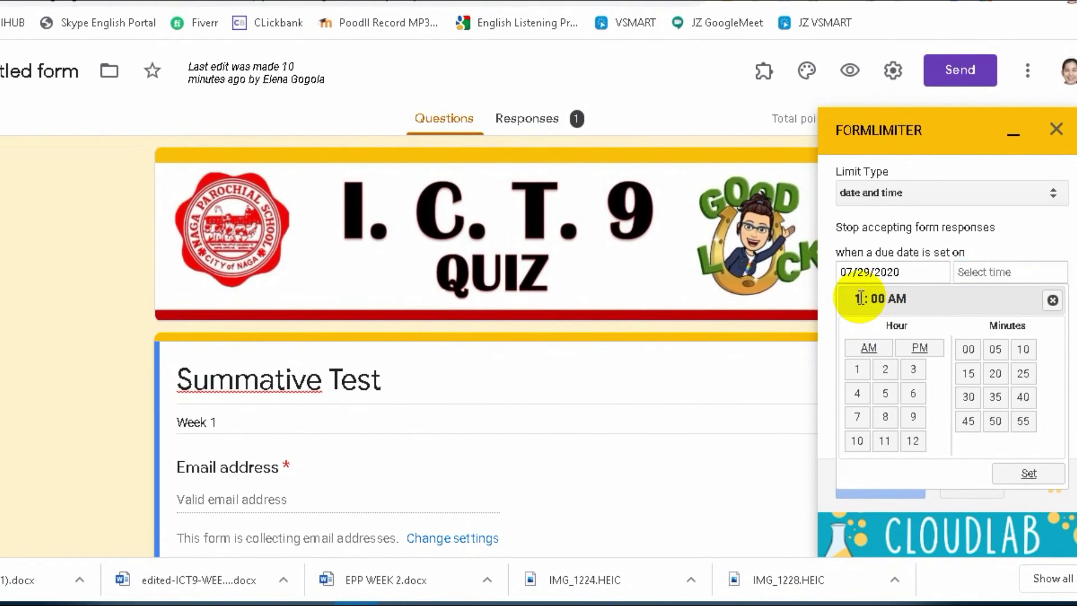
click(860, 284)
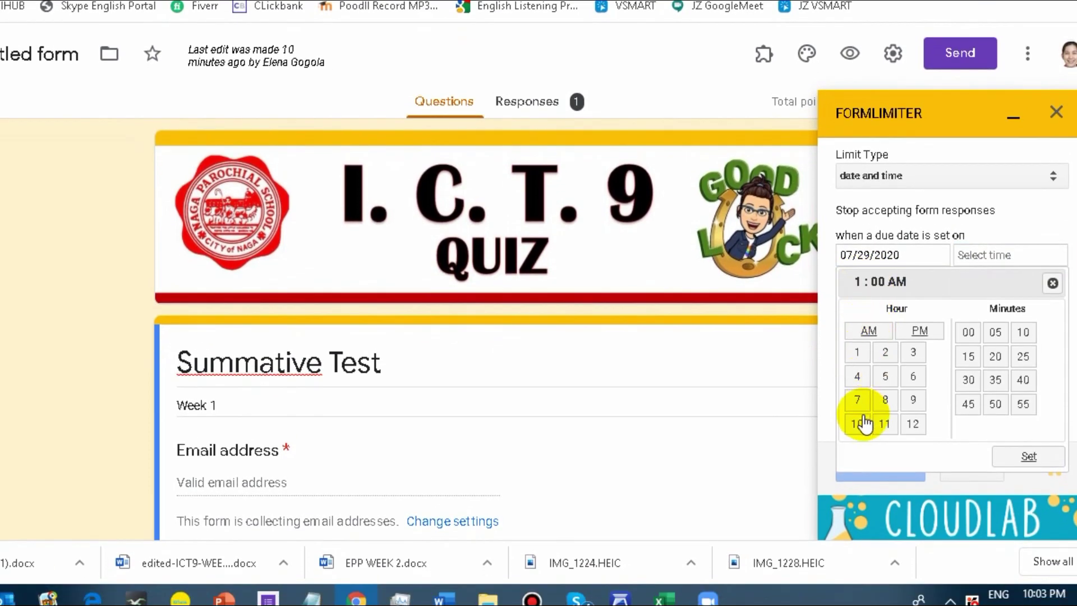
click(857, 441)
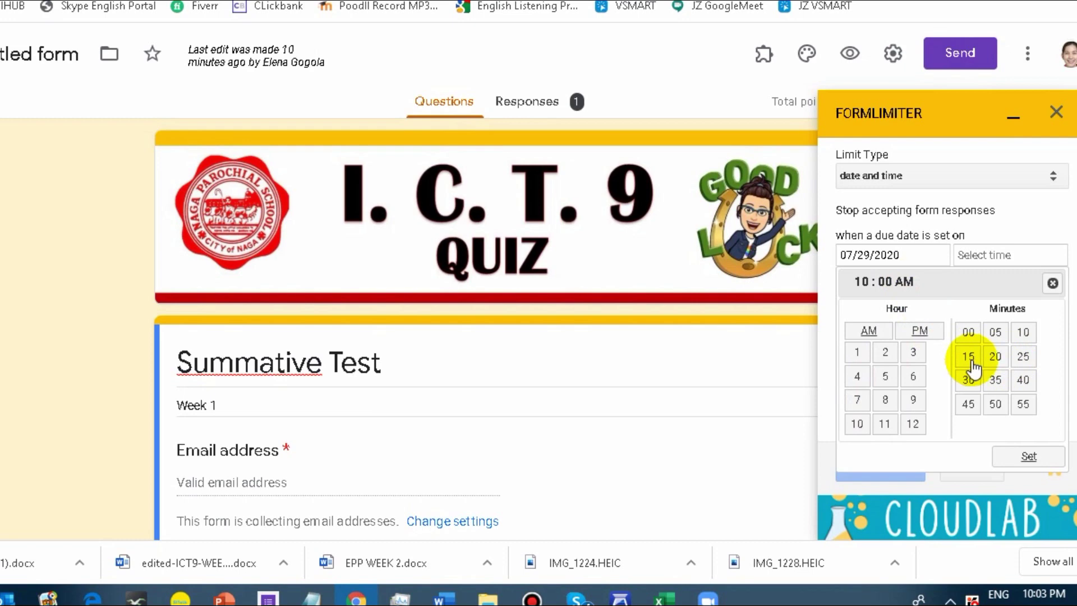
click(1024, 334)
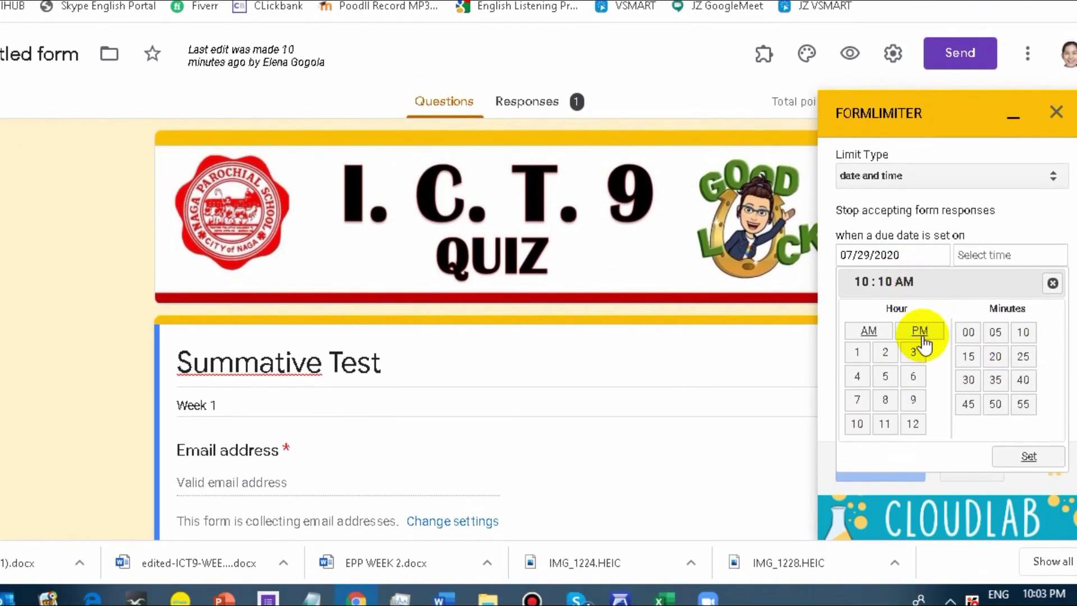
Apply a 10:10 PM cutoff, review the closing message, then save and enable the limit
click(919, 337)
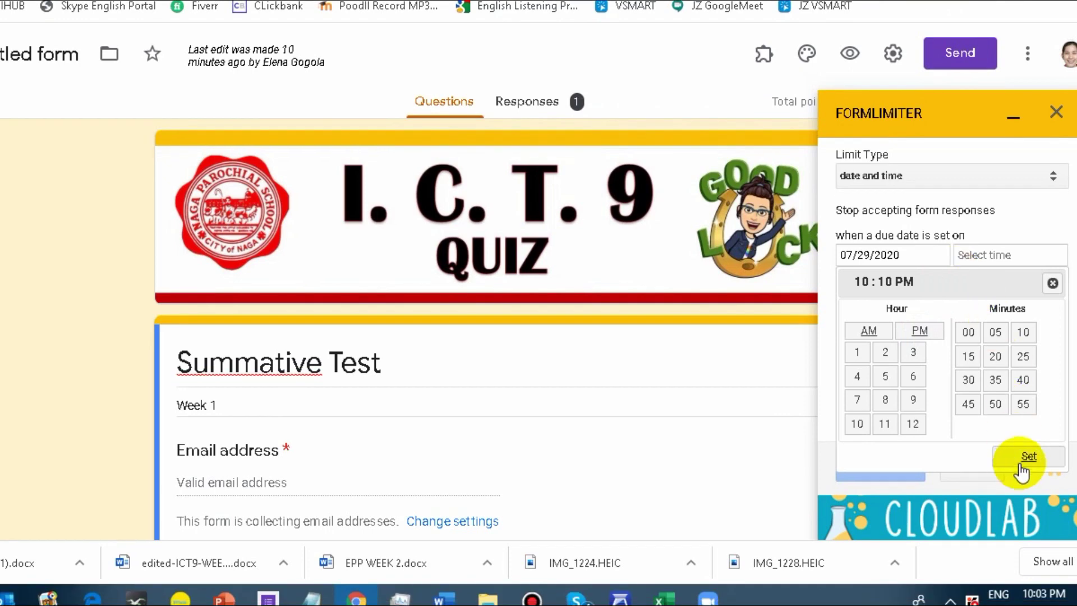
click(1025, 480)
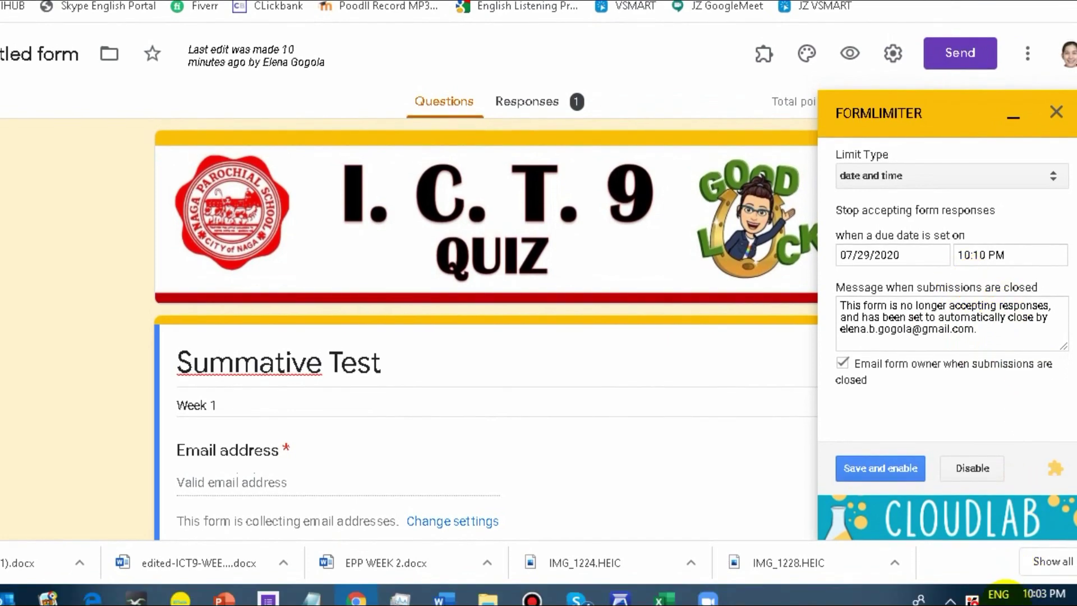
mouse_move(1047, 599)
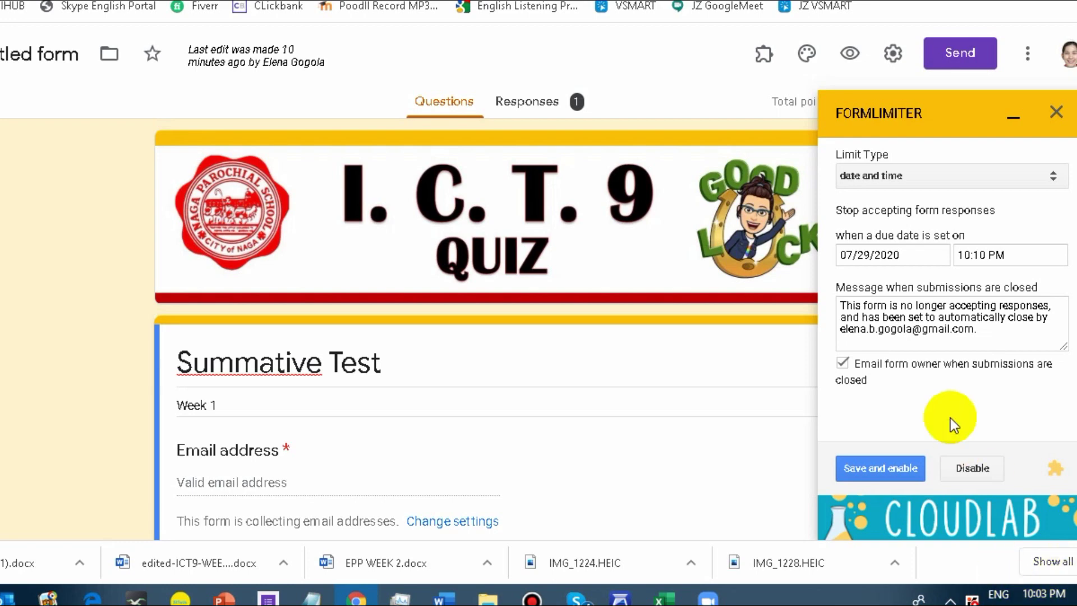
click(885, 327)
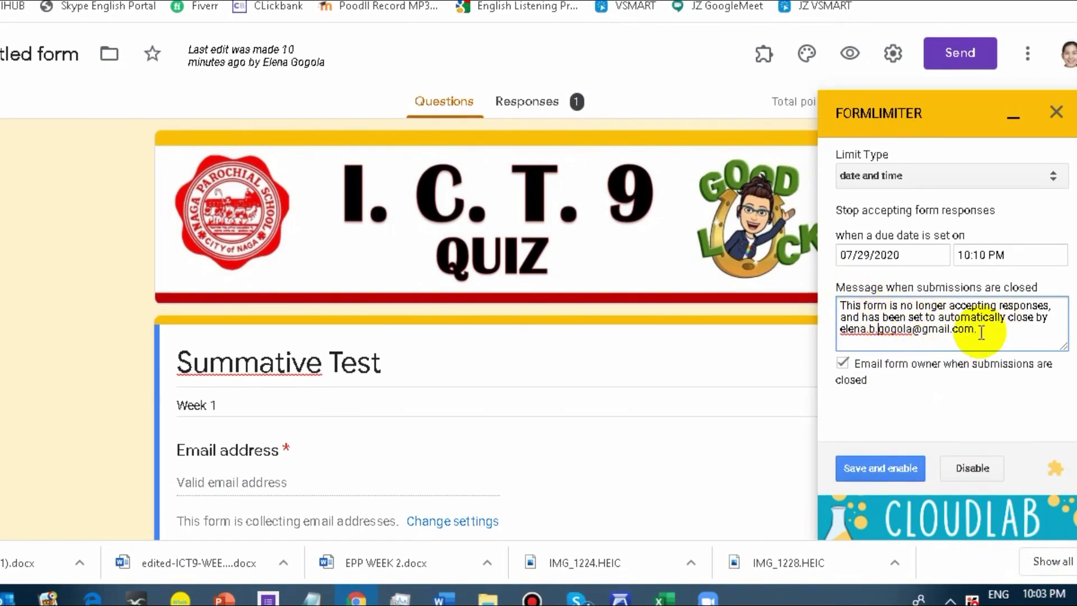
drag(991, 331, 795, 304)
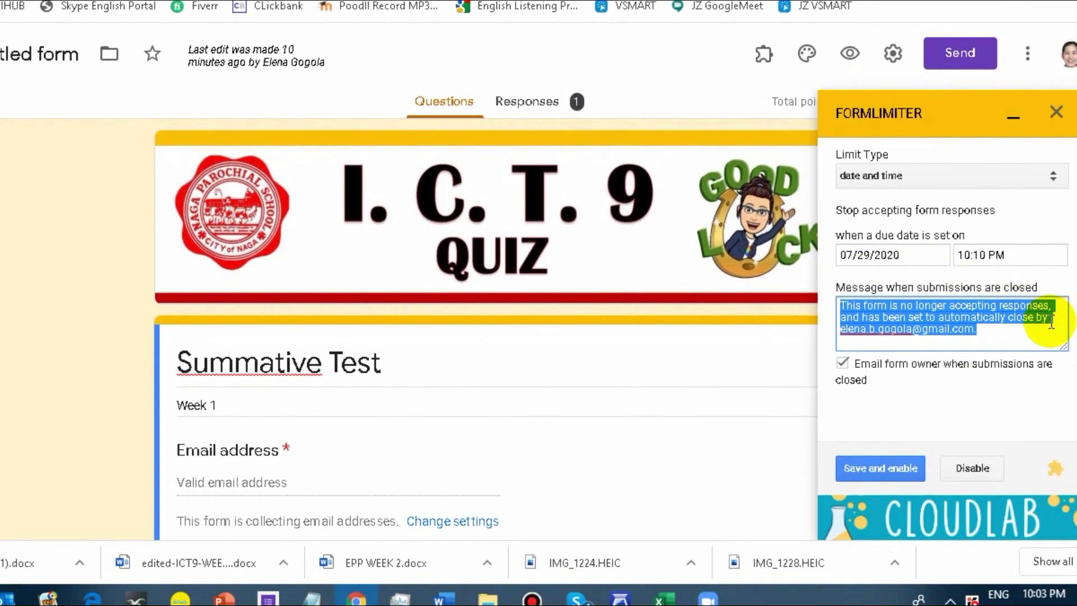
click(1021, 360)
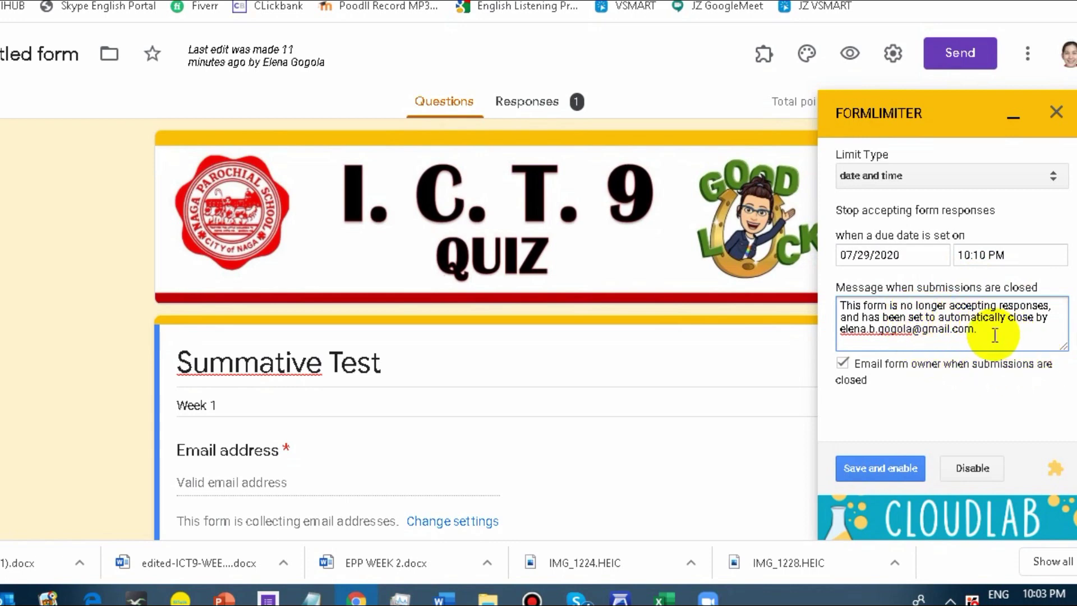
drag(977, 335, 833, 335)
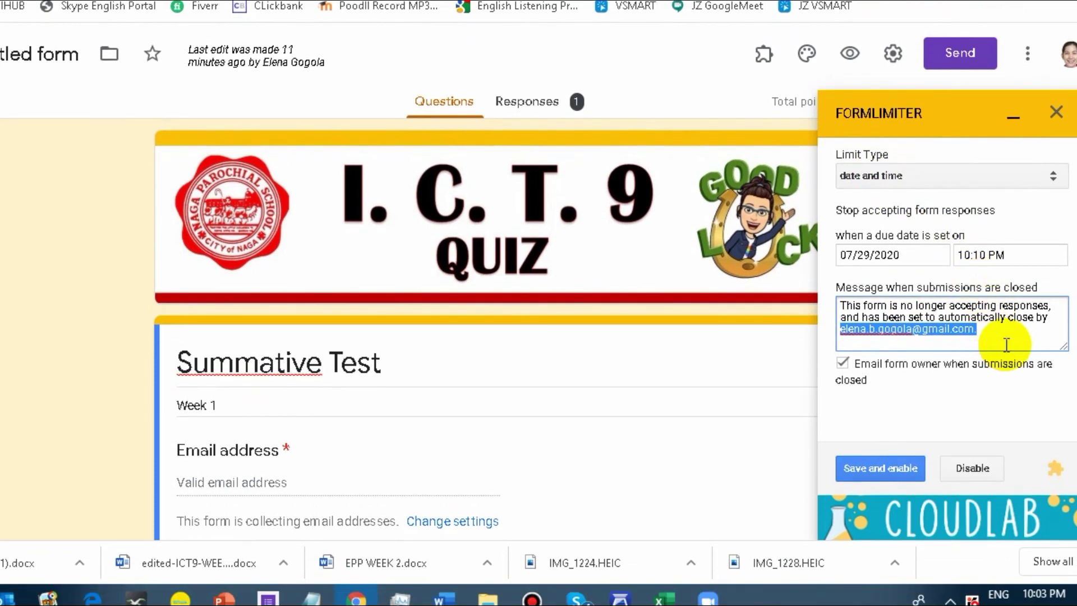
click(990, 370)
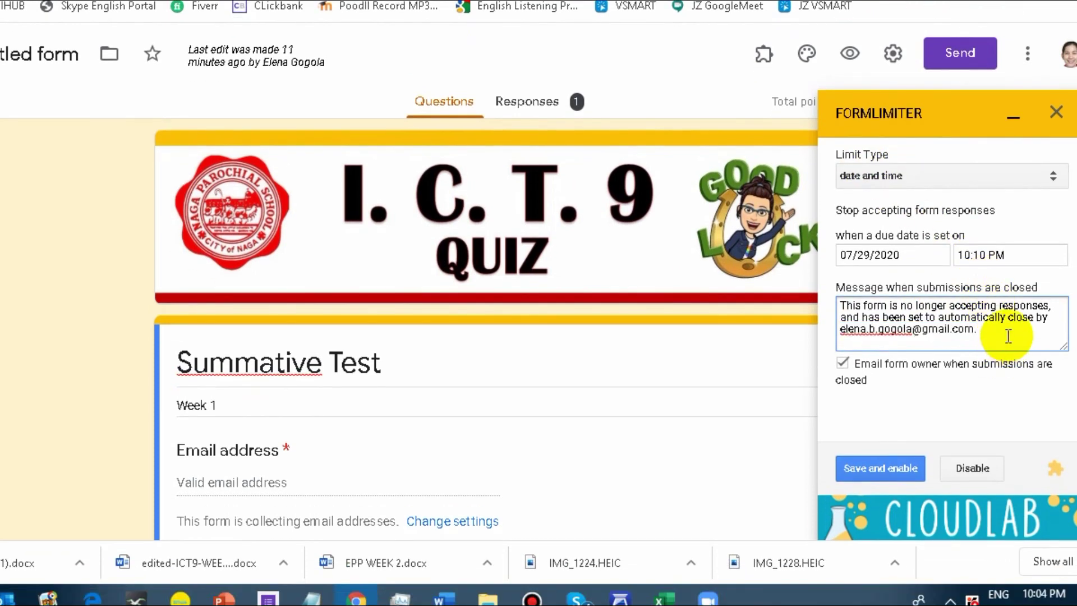
click(903, 469)
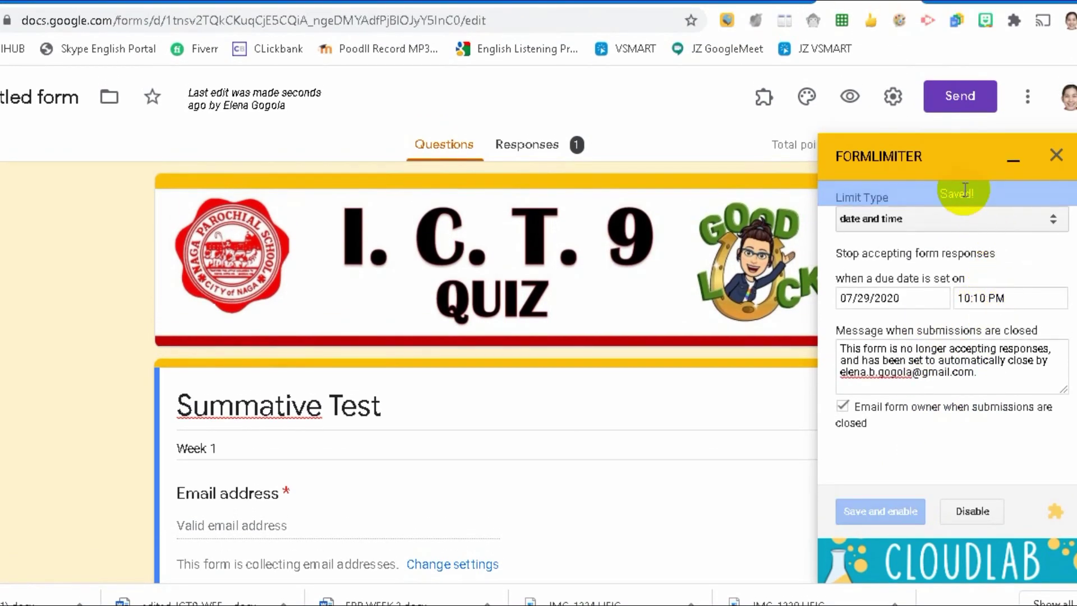
click(1056, 155)
Check the Responses summary, then preview the live quiz and fill in the respondent's email
click(525, 144)
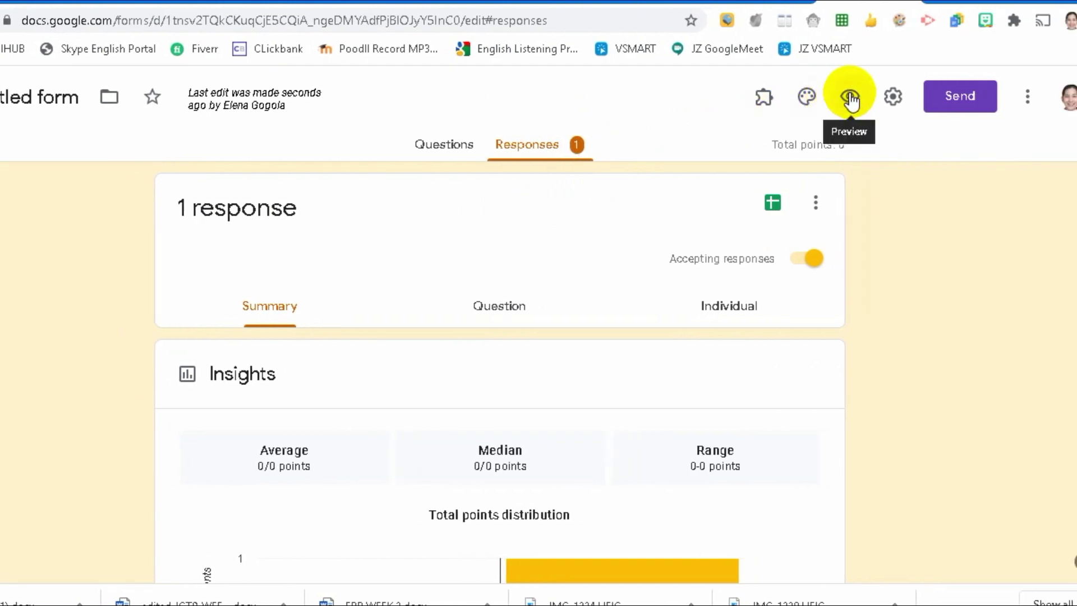
click(850, 97)
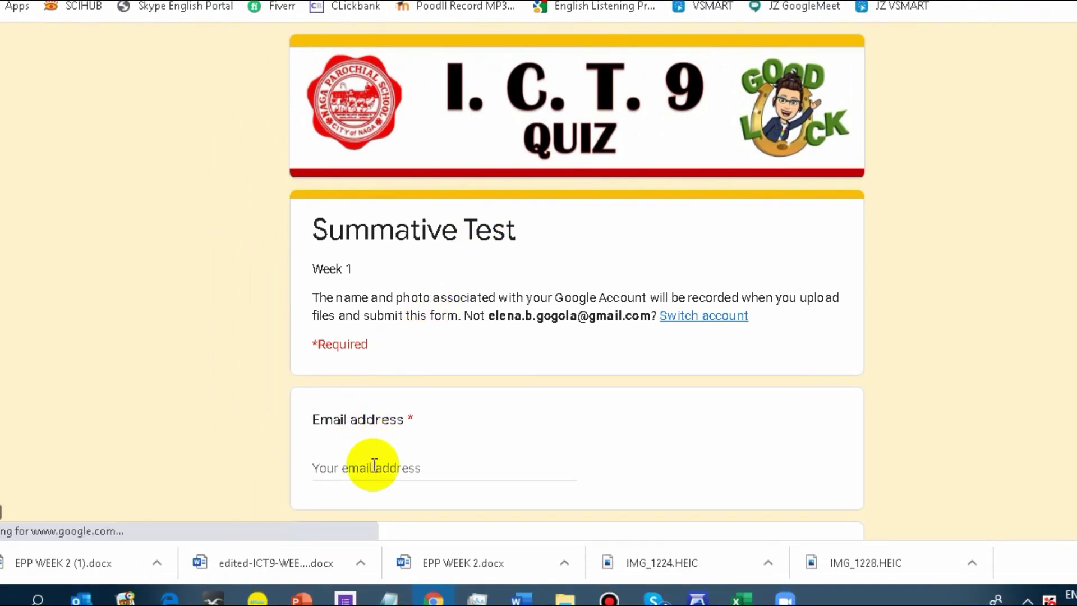
click(378, 462)
click(423, 510)
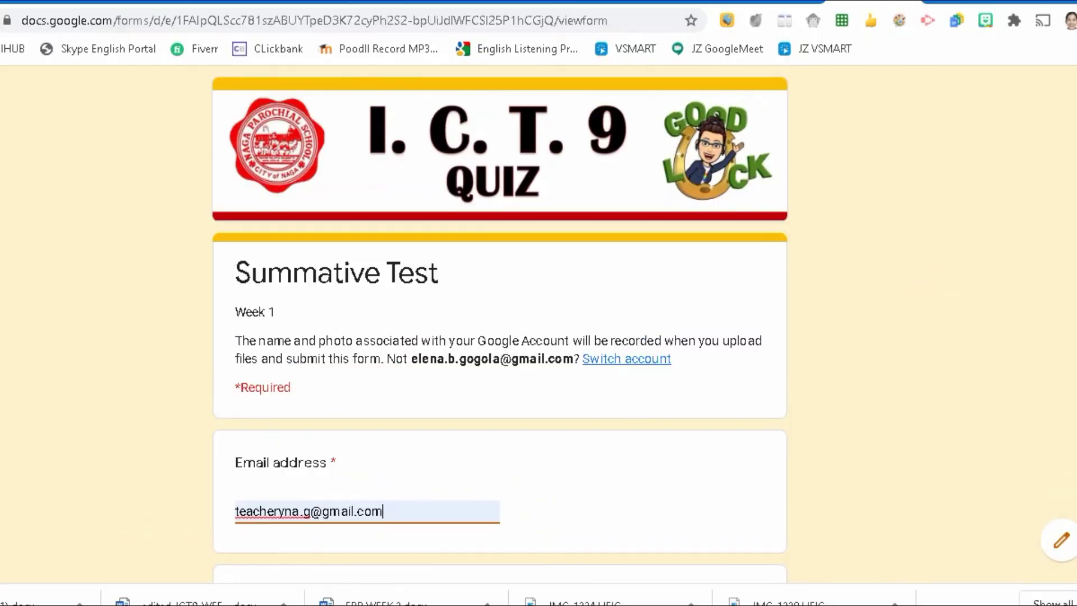
scroll(332, 304, down, 5)
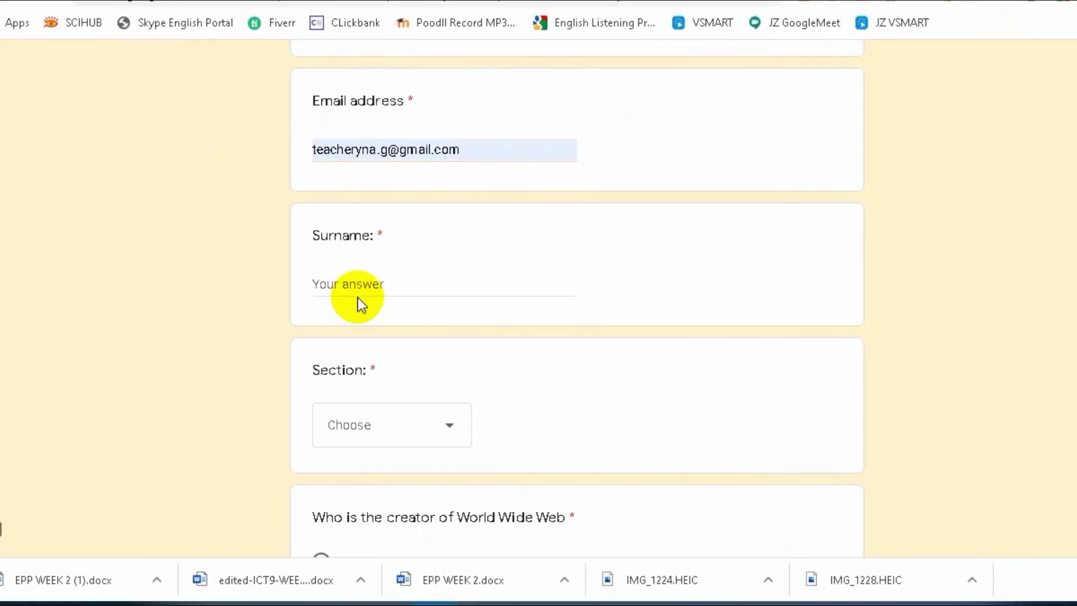
Enter the respondent's surname and choose Orange as the section
click(363, 297)
text(Go)
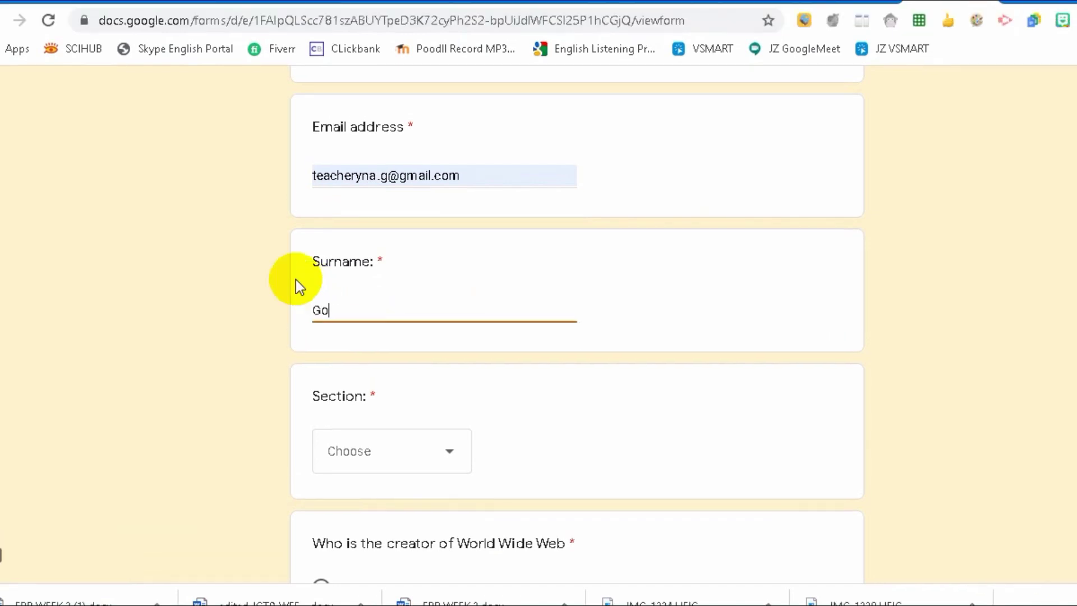
key(BackSpace)
key(BackSpace)
text(Bechayda)
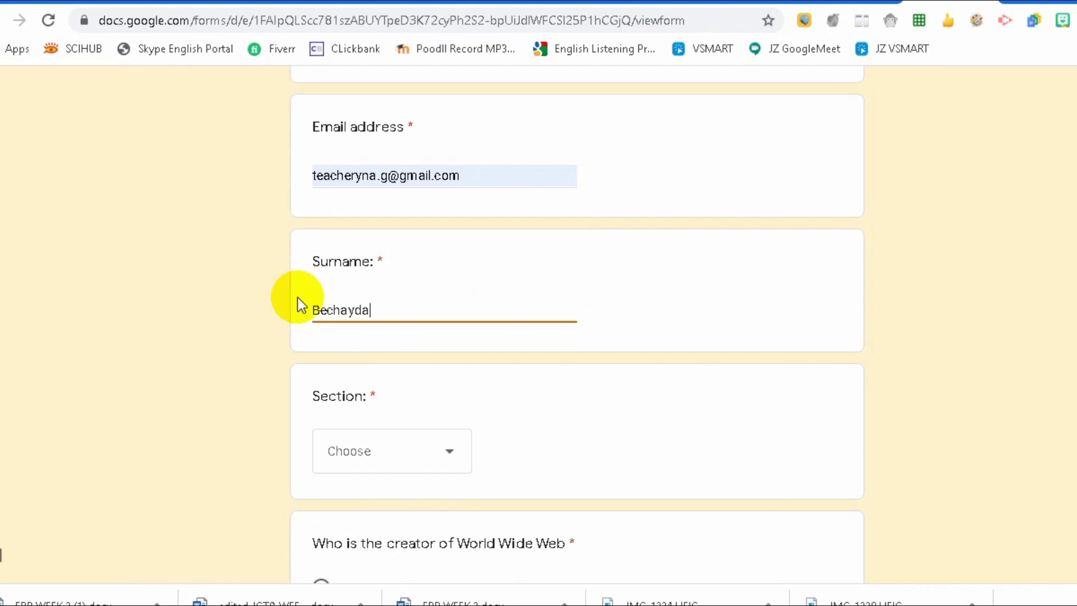
click(343, 404)
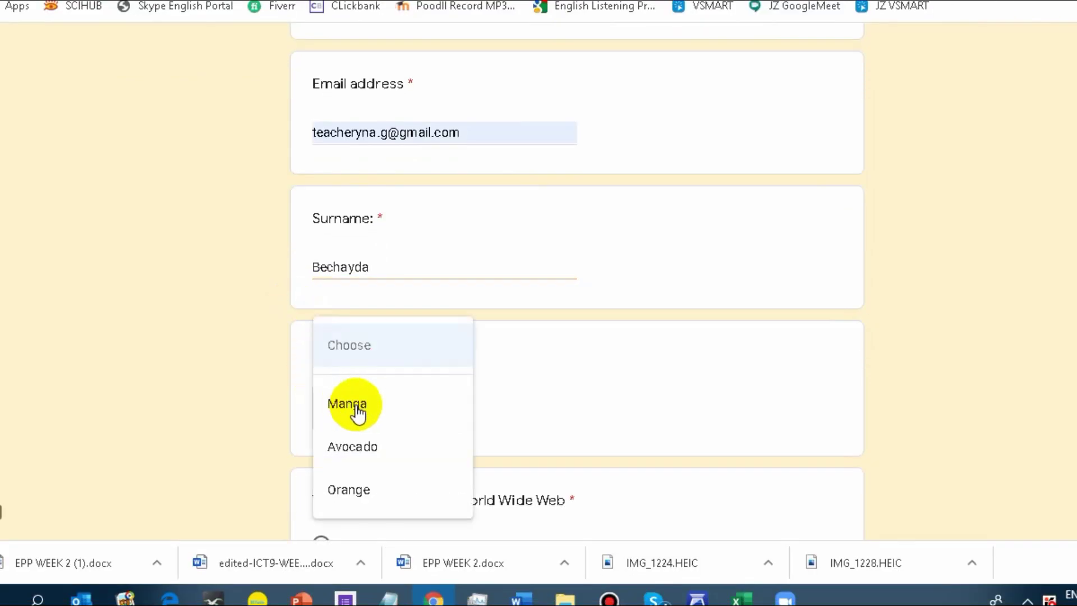
click(389, 496)
Answer the World Wide Web creator question, mark the HTML statement True, and add a file for HTML5
scroll(921, 253, down, 5)
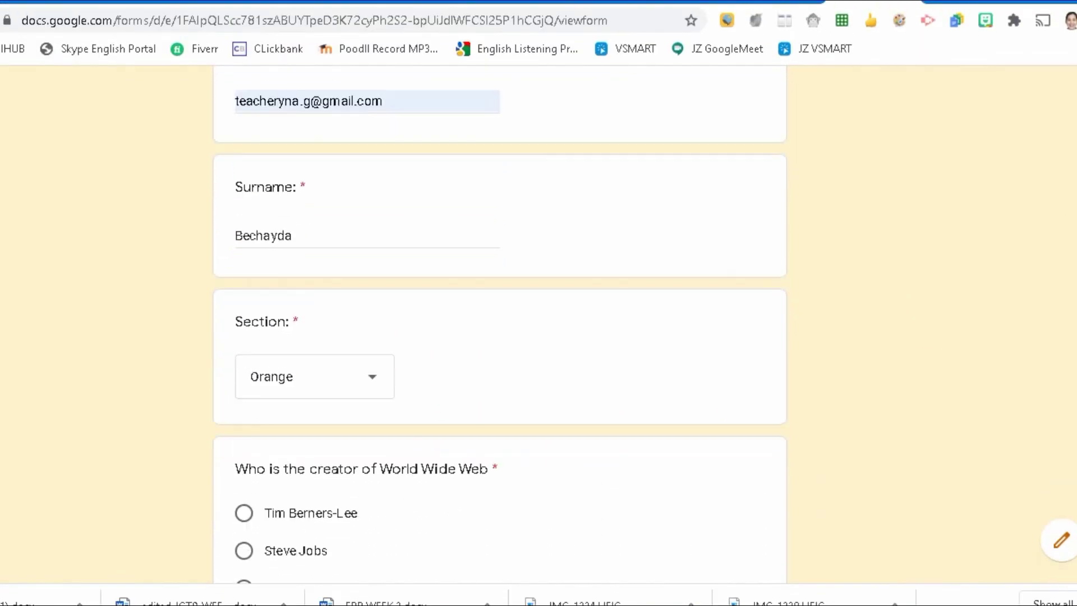
click(243, 335)
click(325, 420)
scroll(337, 392, down, 5)
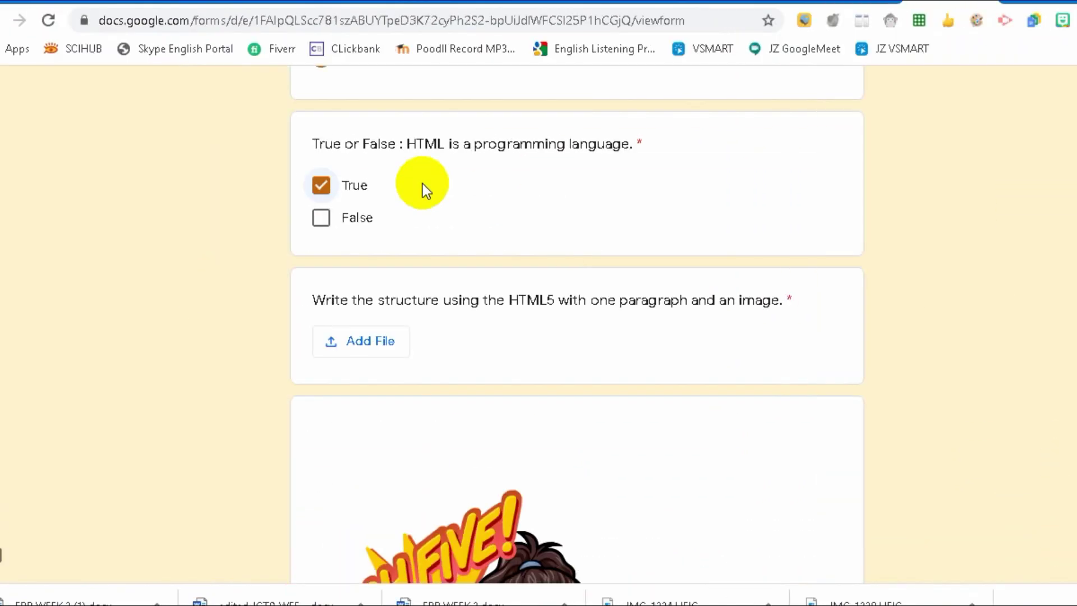
click(355, 314)
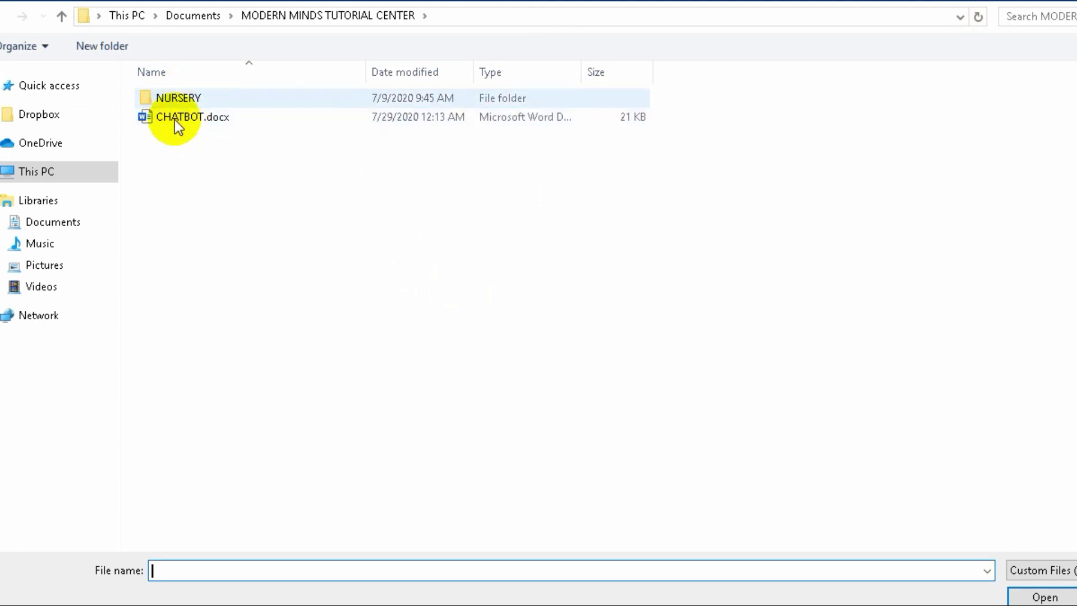
Upload ~$PPY MOTHERS DAY SUPEHERO.docx from Pictures > MYYOUTUBECHANNEL as the HTML5 answer
click(62, 290)
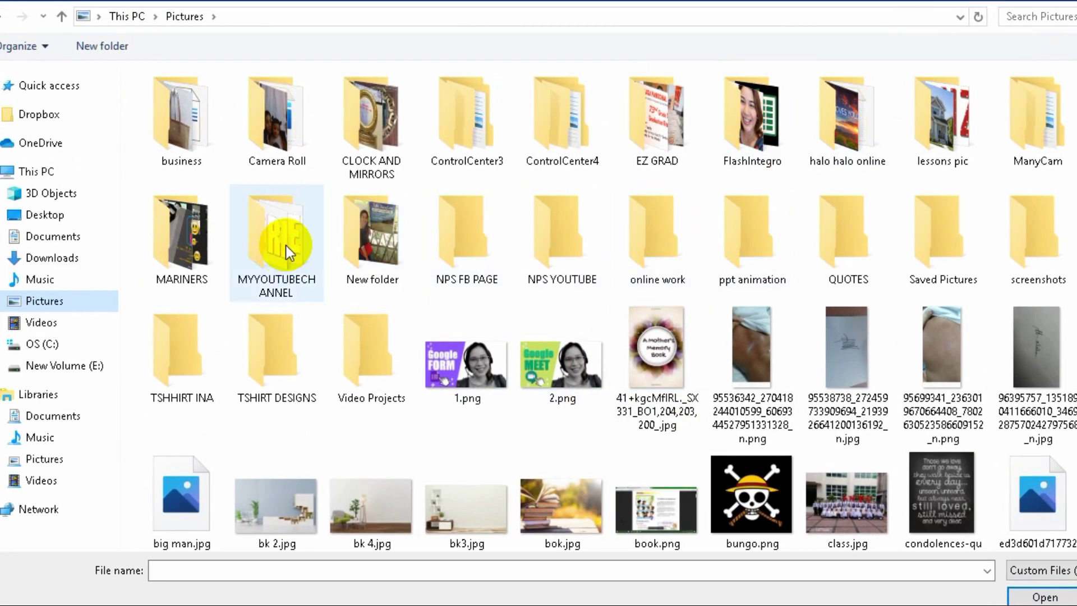
double_click(208, 244)
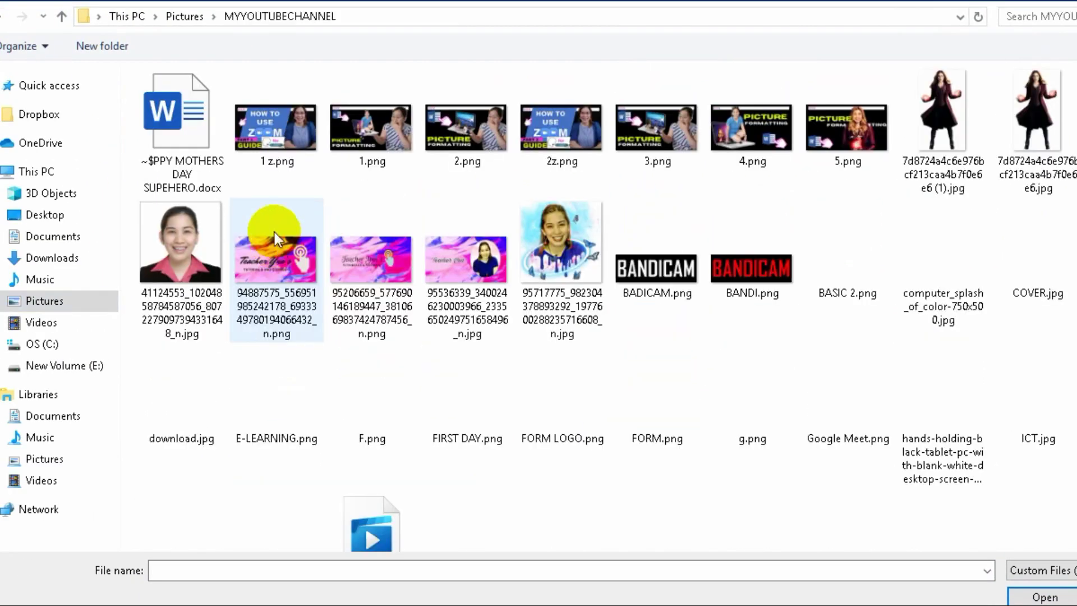
click(203, 120)
click(1041, 597)
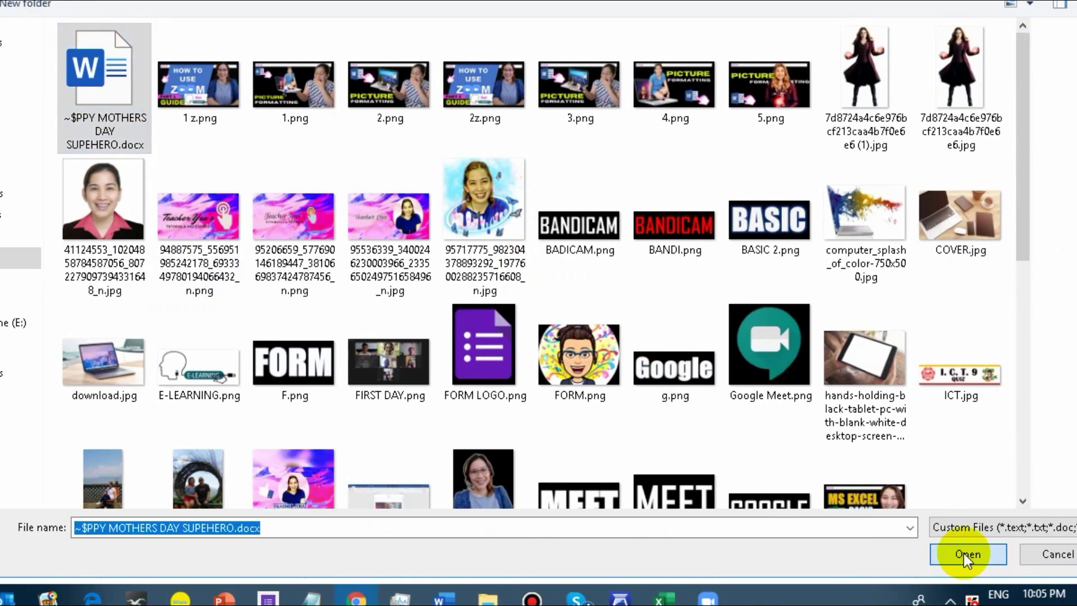
click(276, 467)
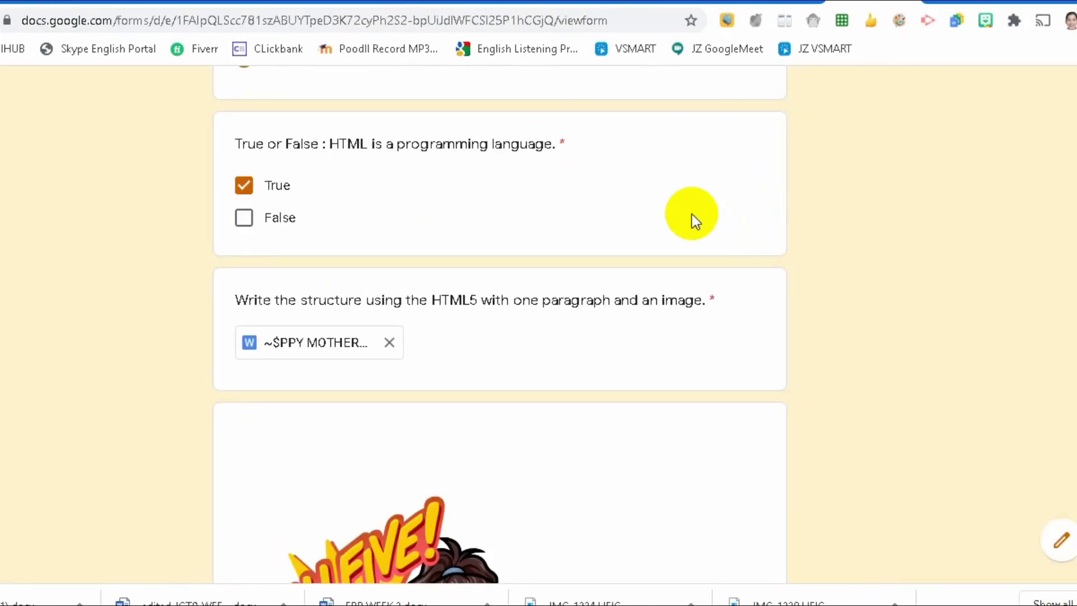
Enter Submission ID 125-001, request a copy of the responses, and submit the quiz
scroll(547, 311, down, 6)
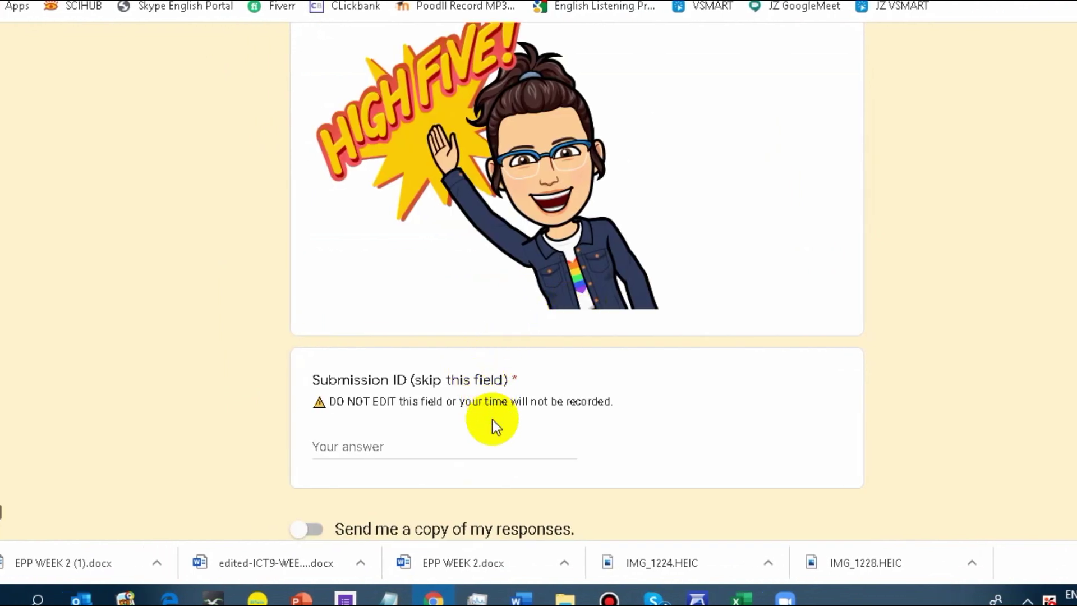
click(432, 443)
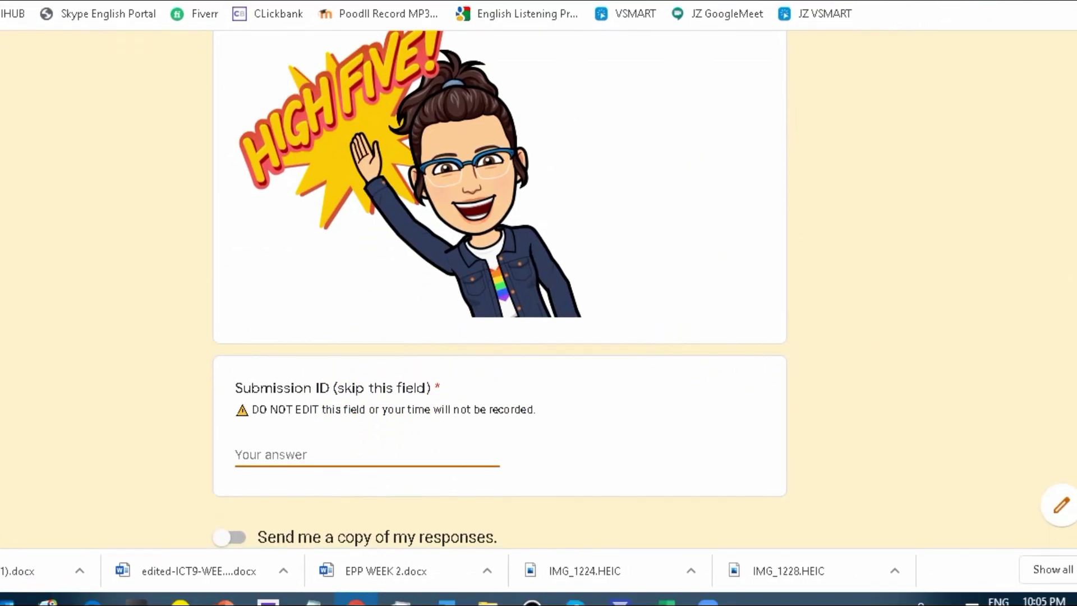
scroll(499, 281, down, 2)
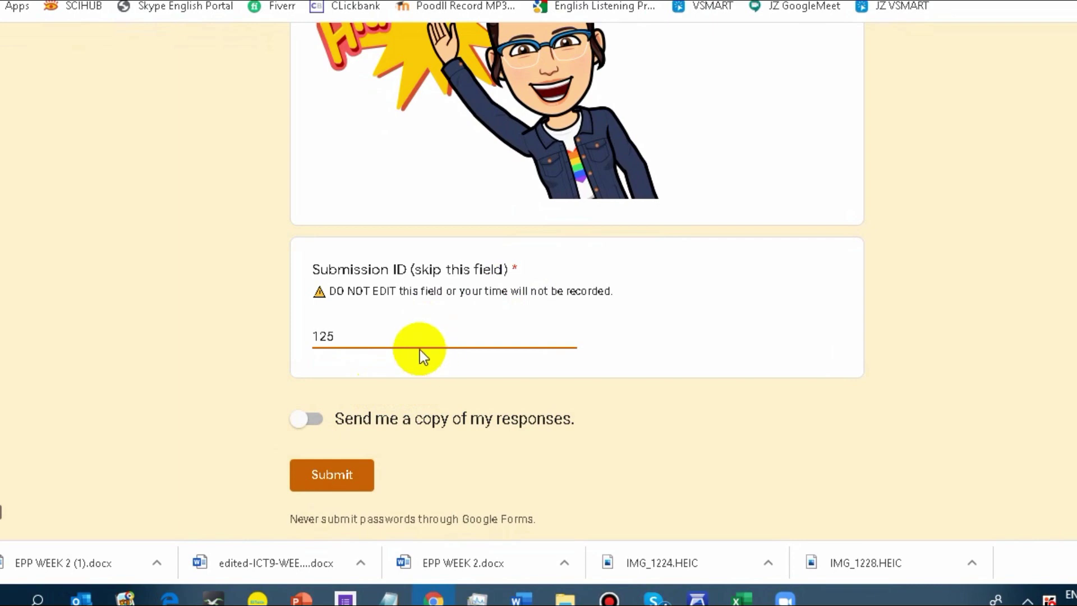
text(-001)
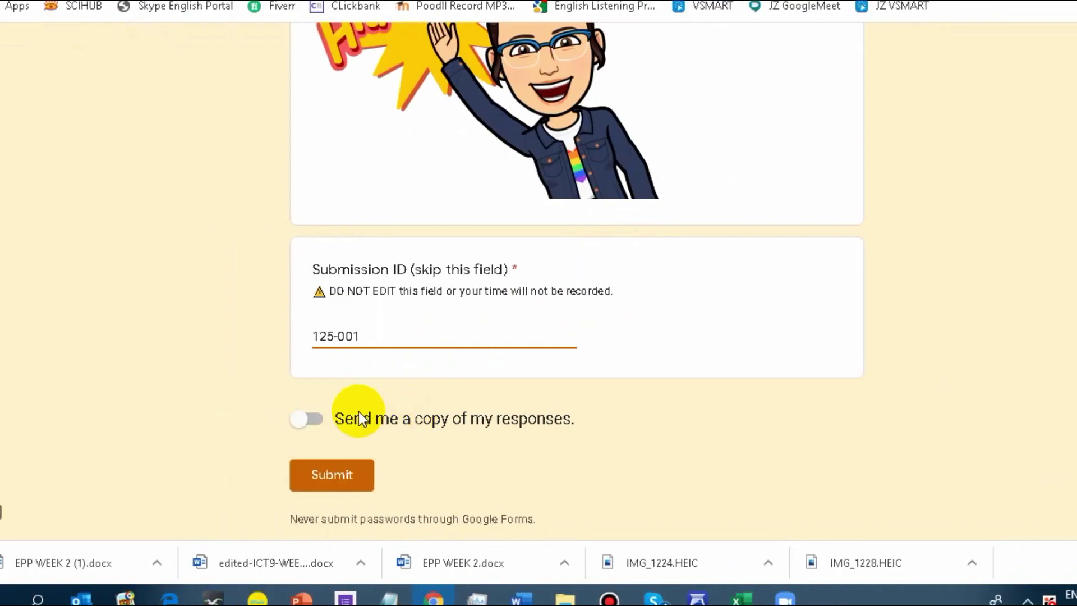
click(231, 421)
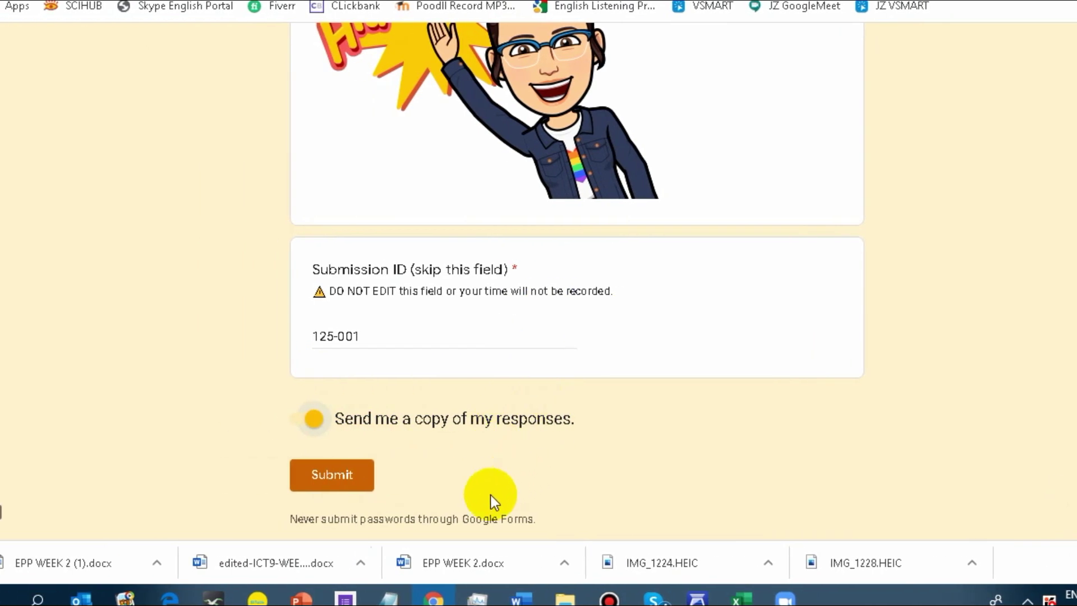
click(359, 483)
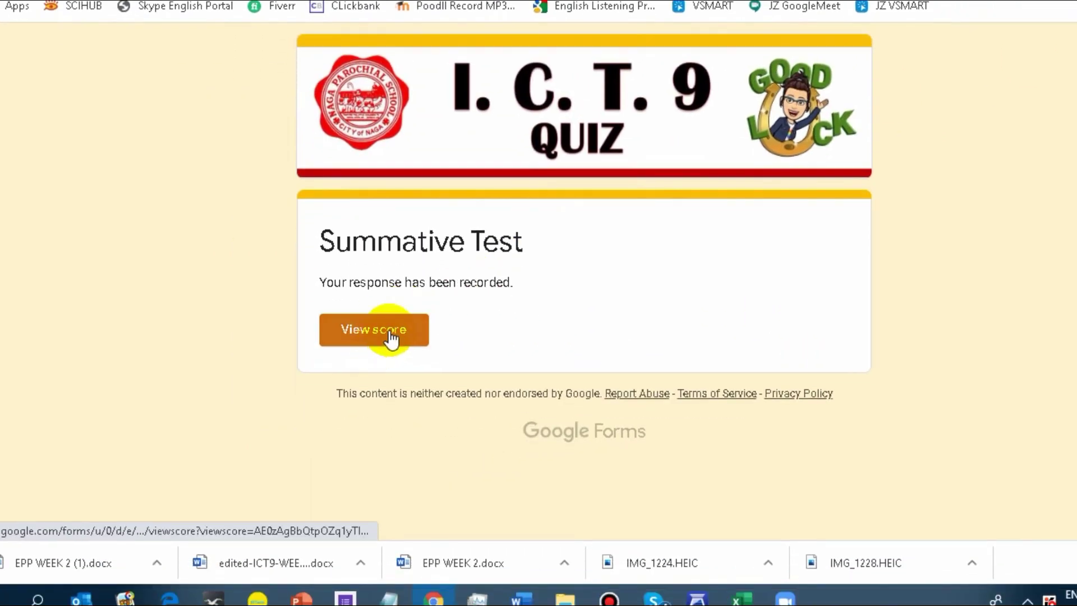
View the submitted quiz's score and scroll through the graded answers
click(385, 375)
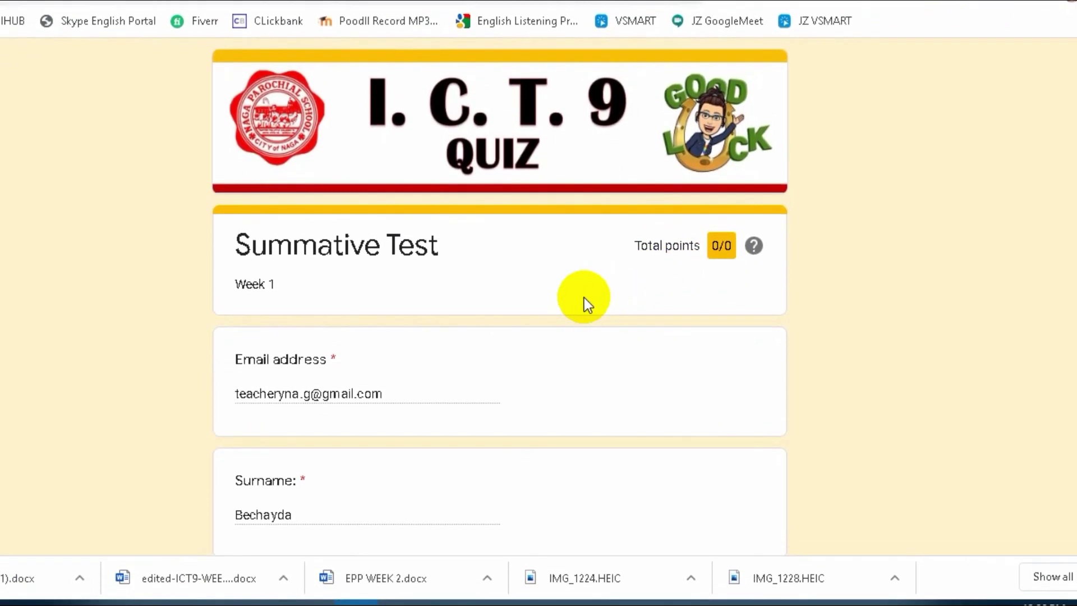
scroll(698, 297, down, 8)
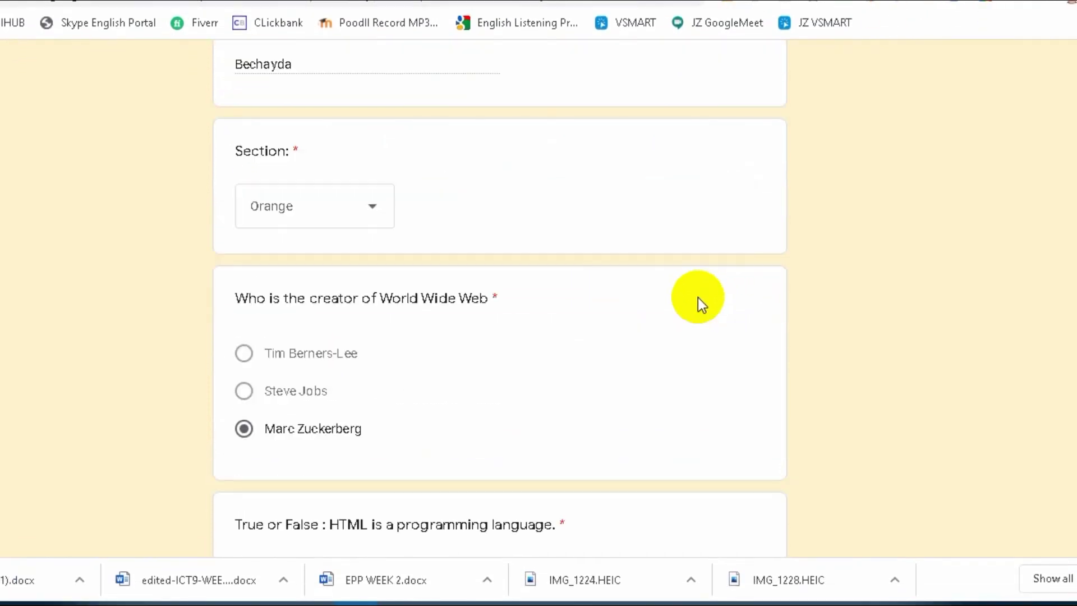
scroll(698, 298, down, 15)
scroll(698, 298, up, 15)
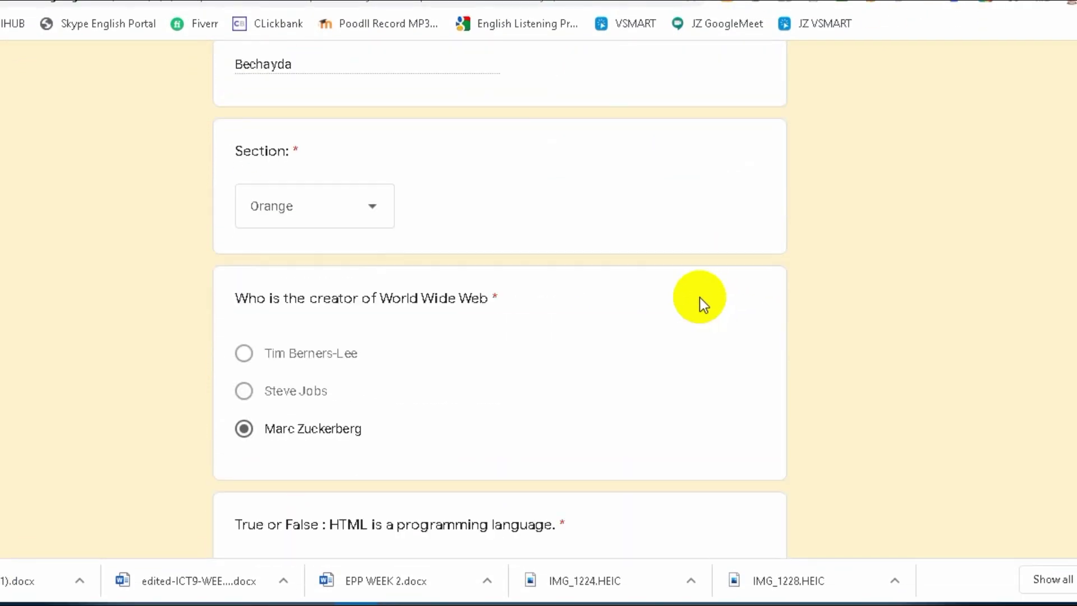
scroll(700, 297, up, 10)
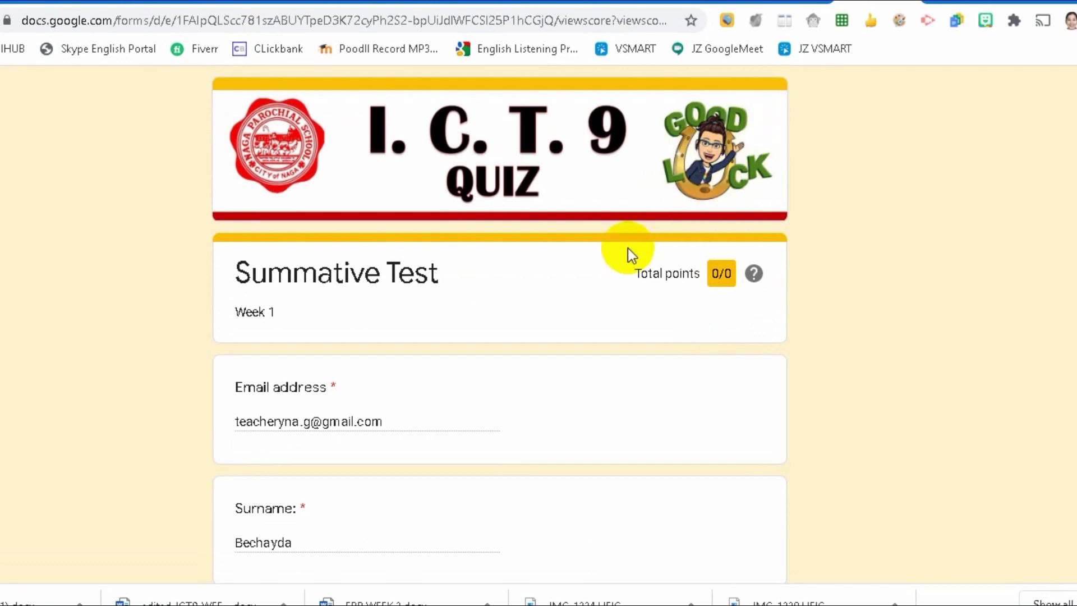
Return to the confirmation page, then show the editor's Responses summary with 2 responses
click(794, 2)
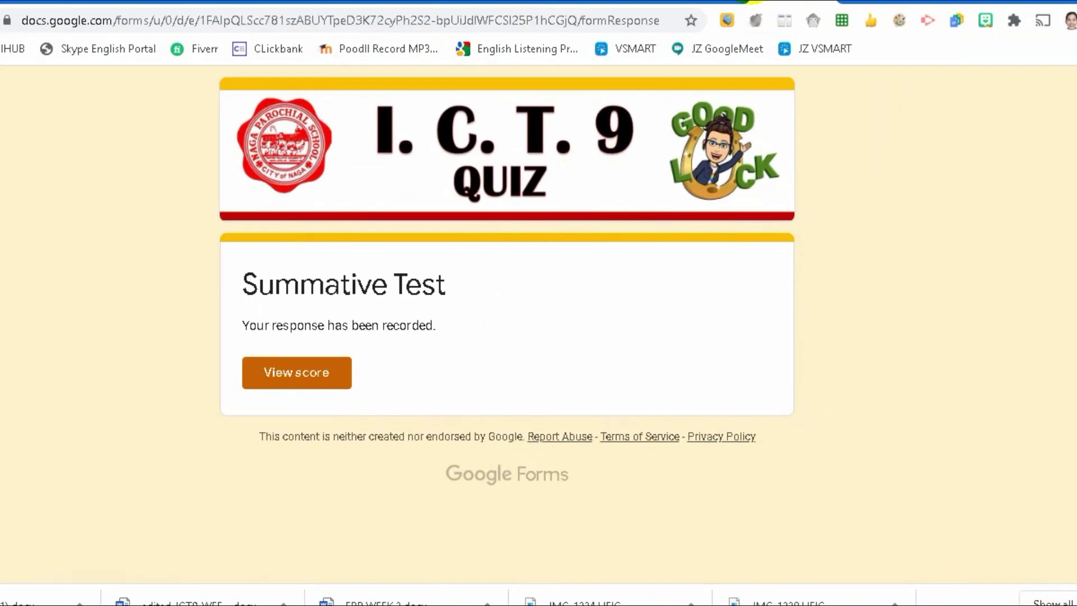
click(826, 1)
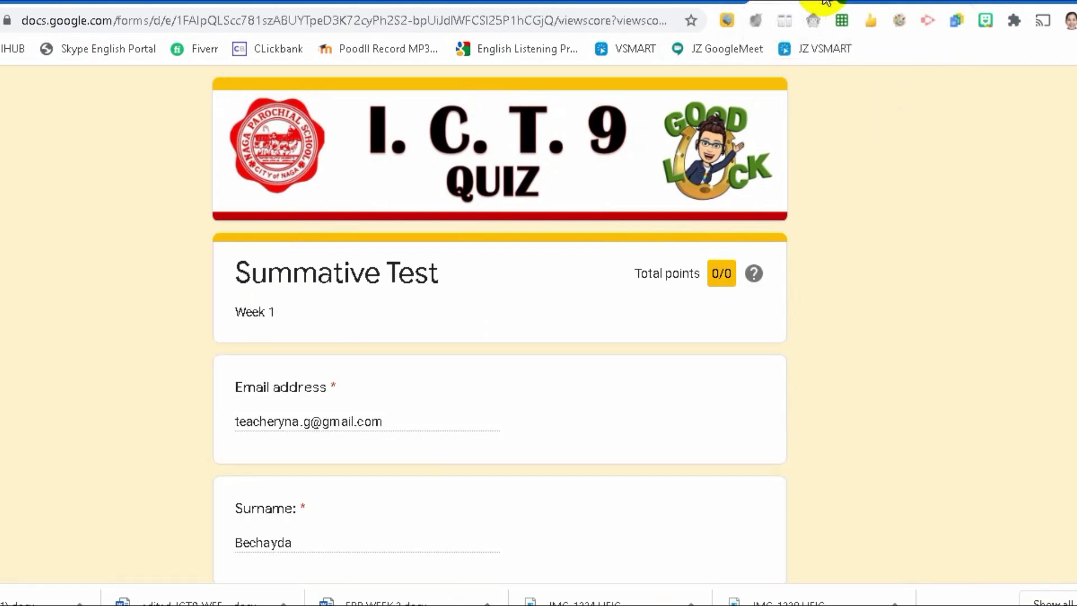
click(785, 2)
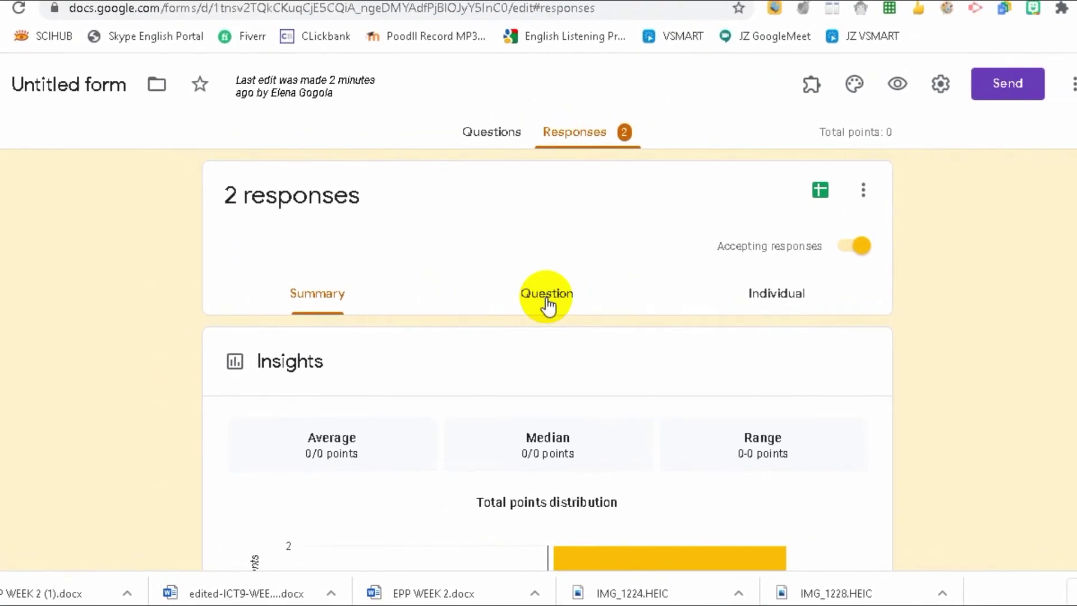
click(499, 284)
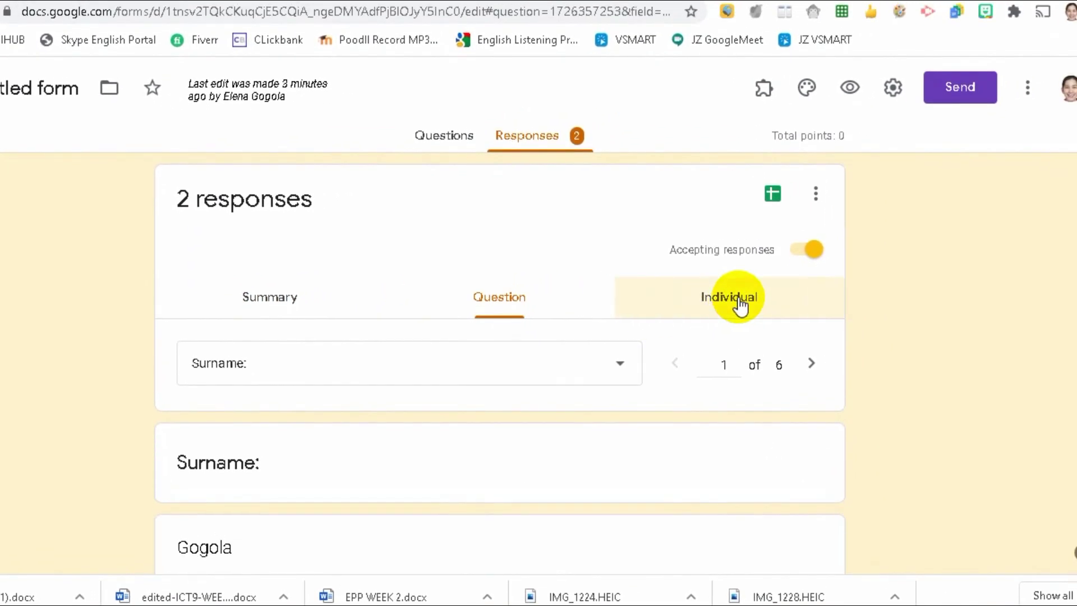
click(738, 292)
scroll(420, 482, down, 10)
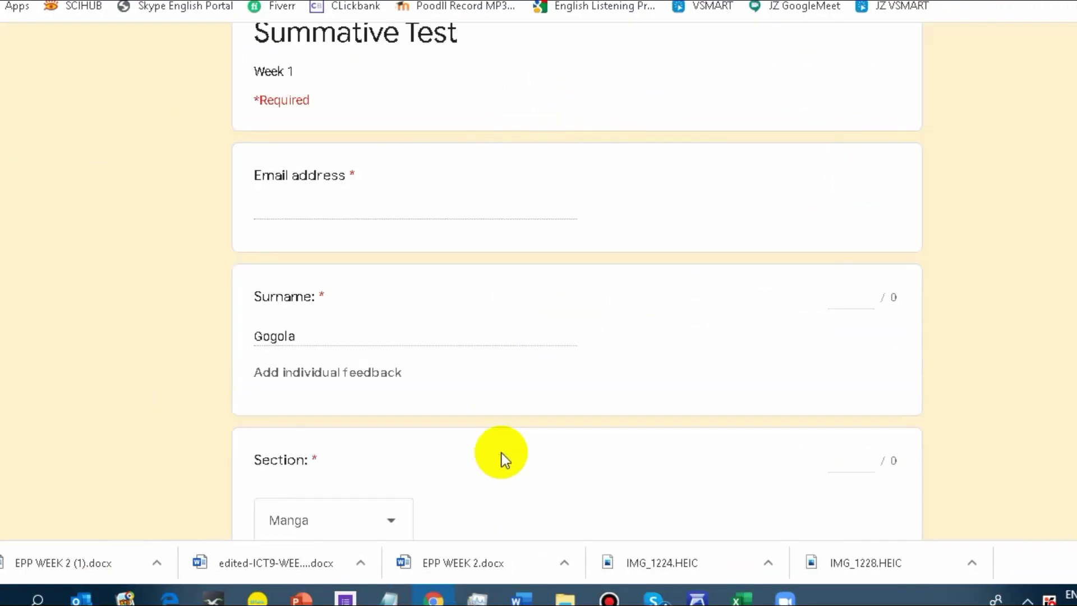
scroll(515, 462, down, 8)
scroll(515, 462, up, 20)
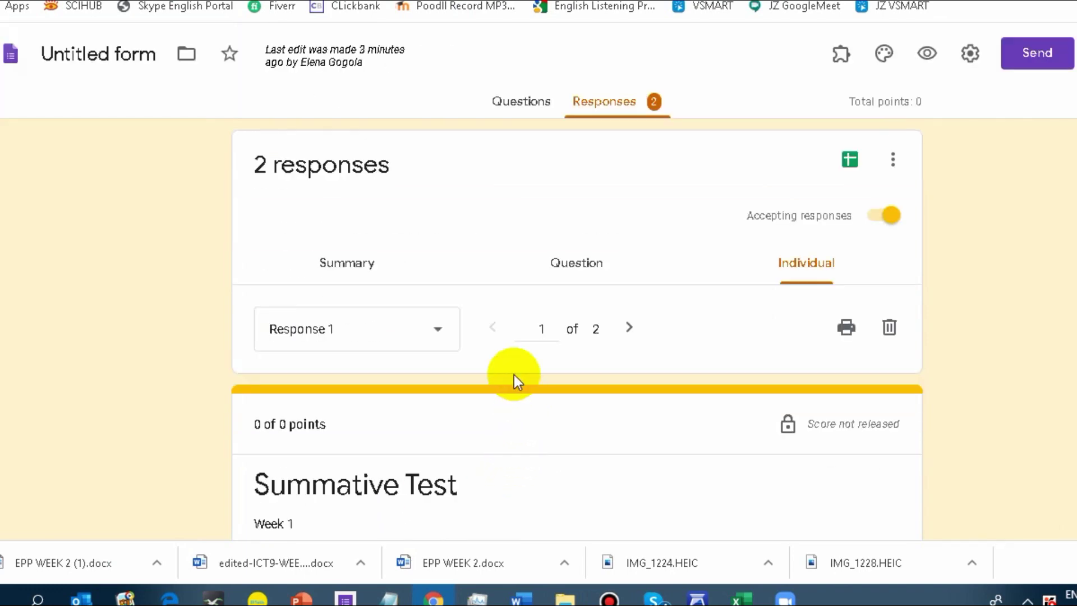
click(363, 306)
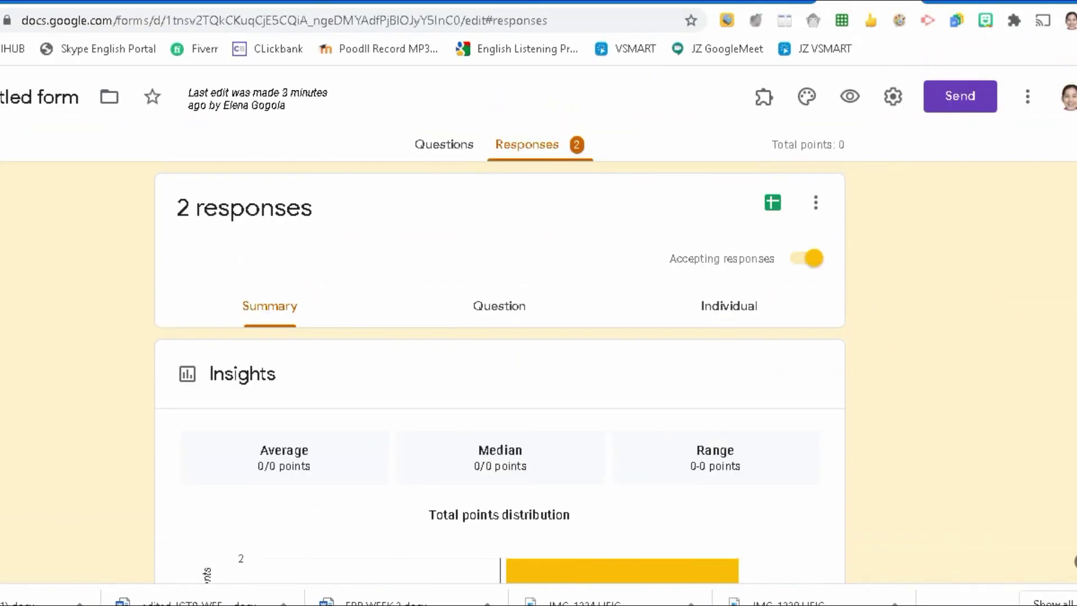
scroll(538, 326, down, 2)
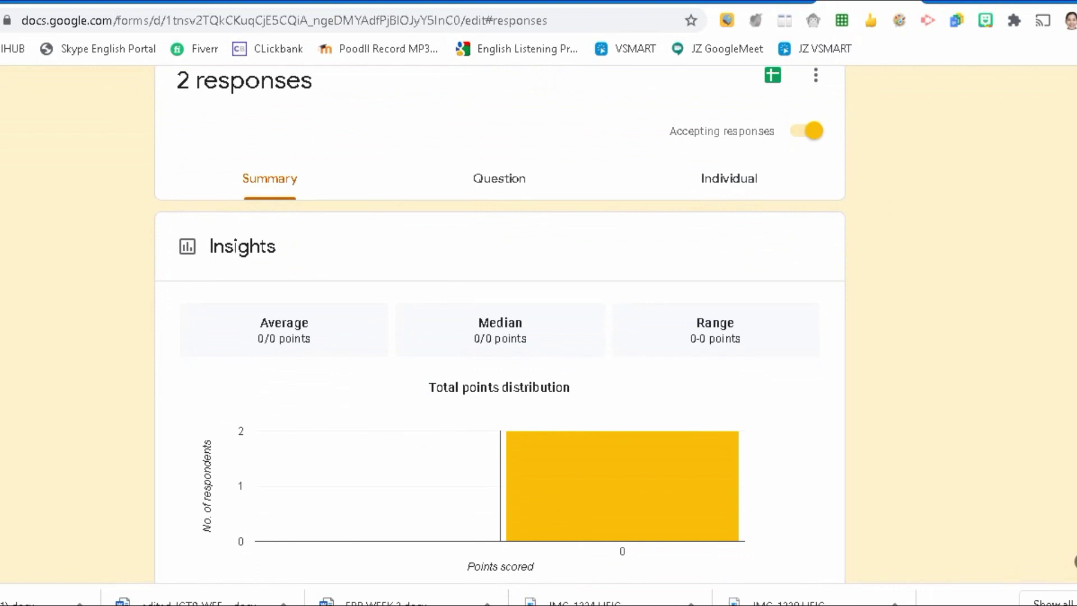
scroll(499, 326, down, 6)
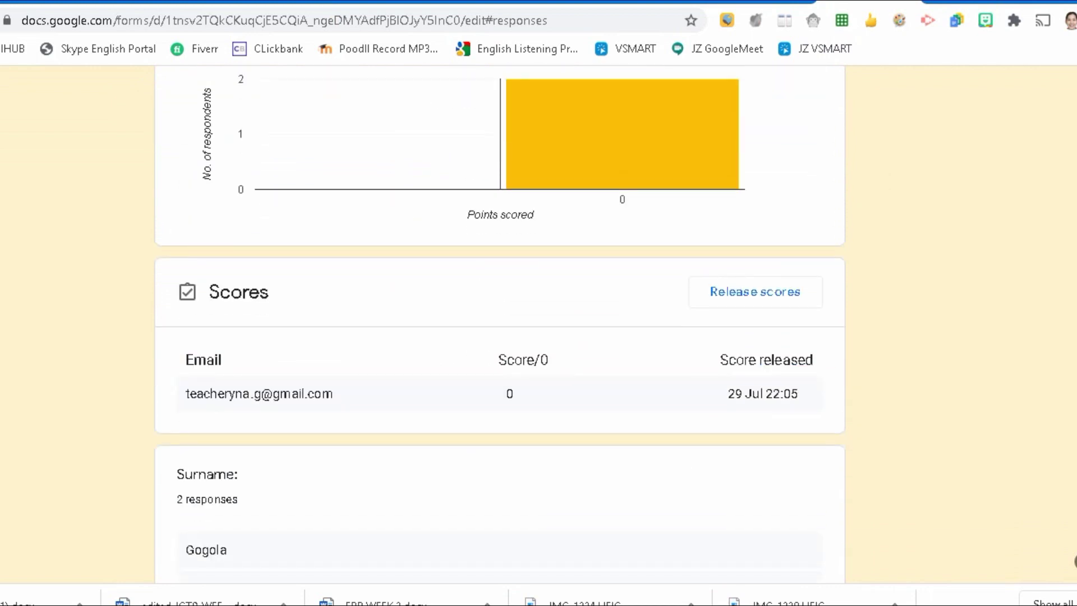
scroll(499, 320, down, 3)
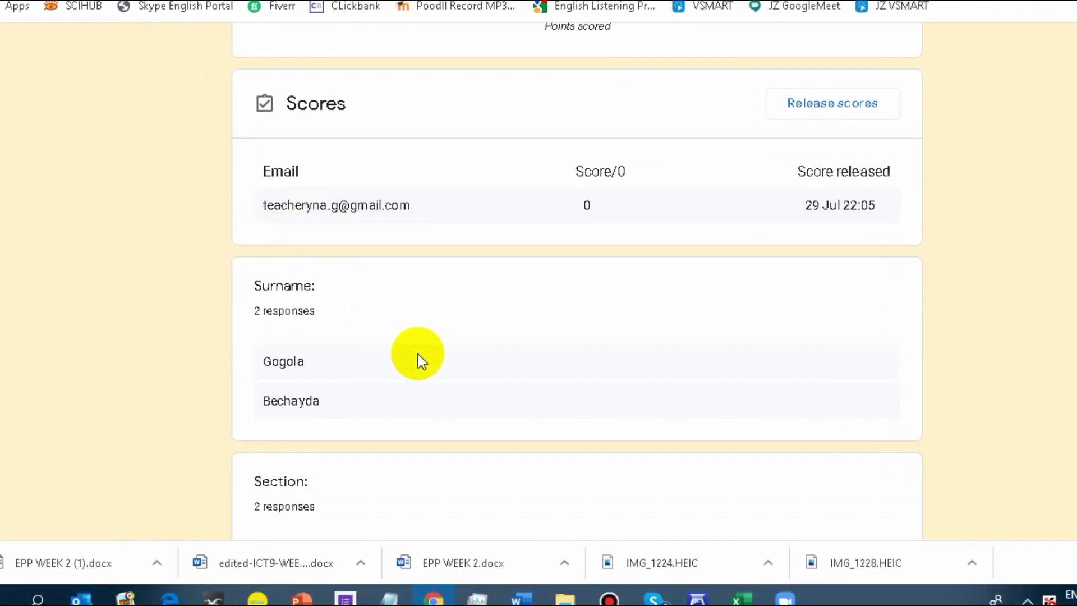
scroll(499, 325, down, 6)
scroll(499, 326, down, 4)
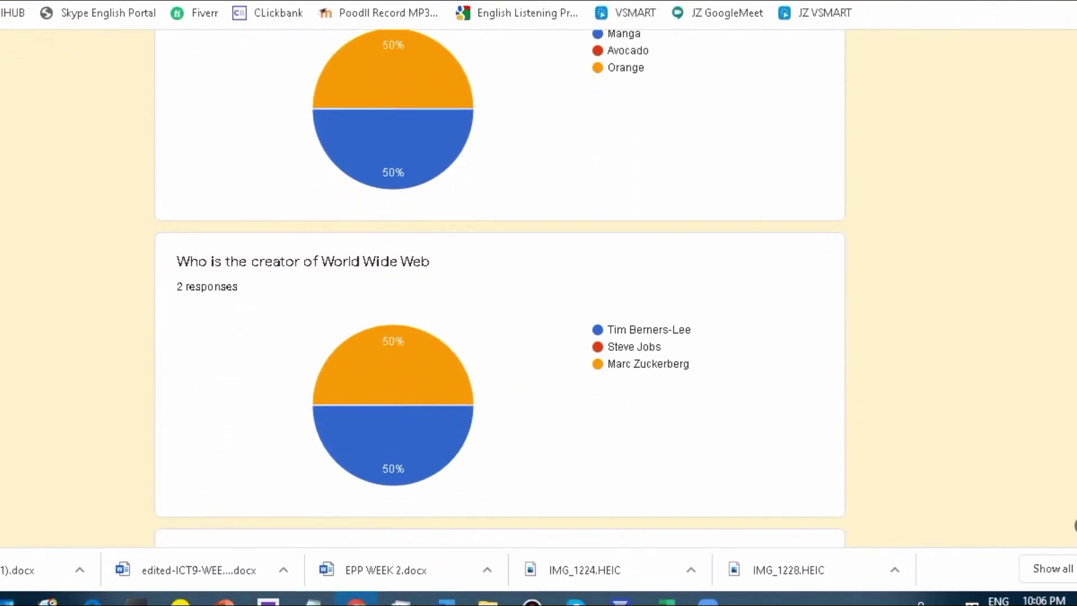
scroll(499, 280, down, 9)
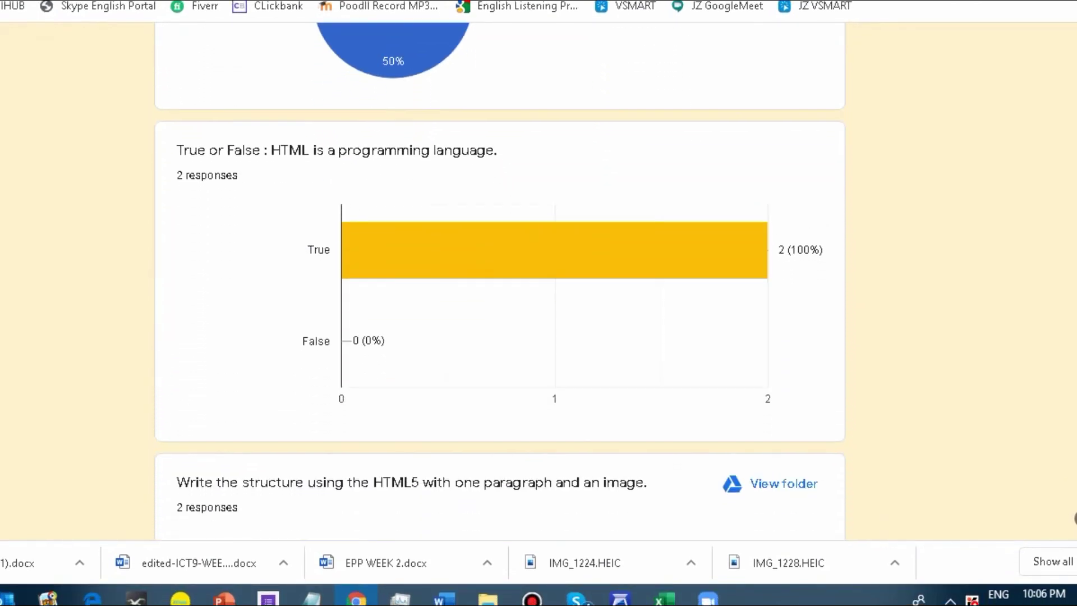
scroll(499, 281, down, 3)
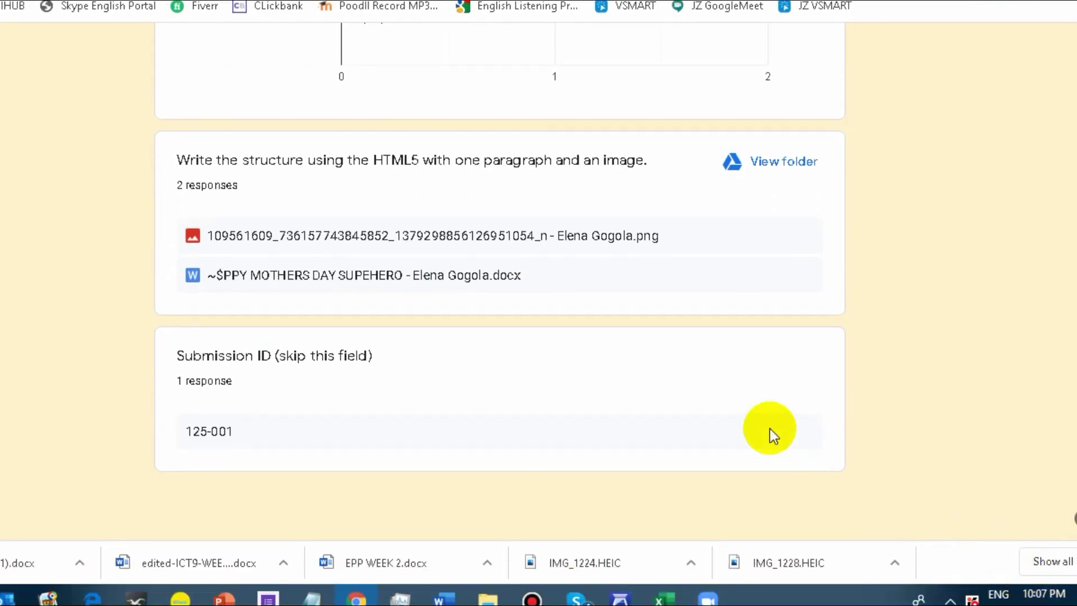
scroll(757, 352, up, 15)
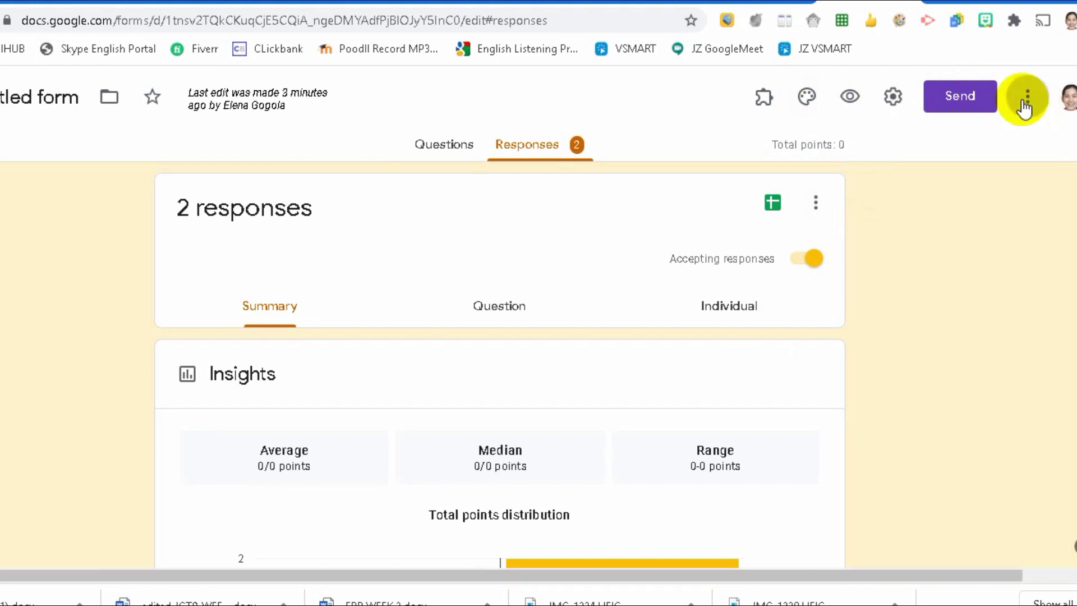
Check that formLimiter is listed as installed in the Forms add-ons Marketplace, then reopen the More menu
click(1024, 102)
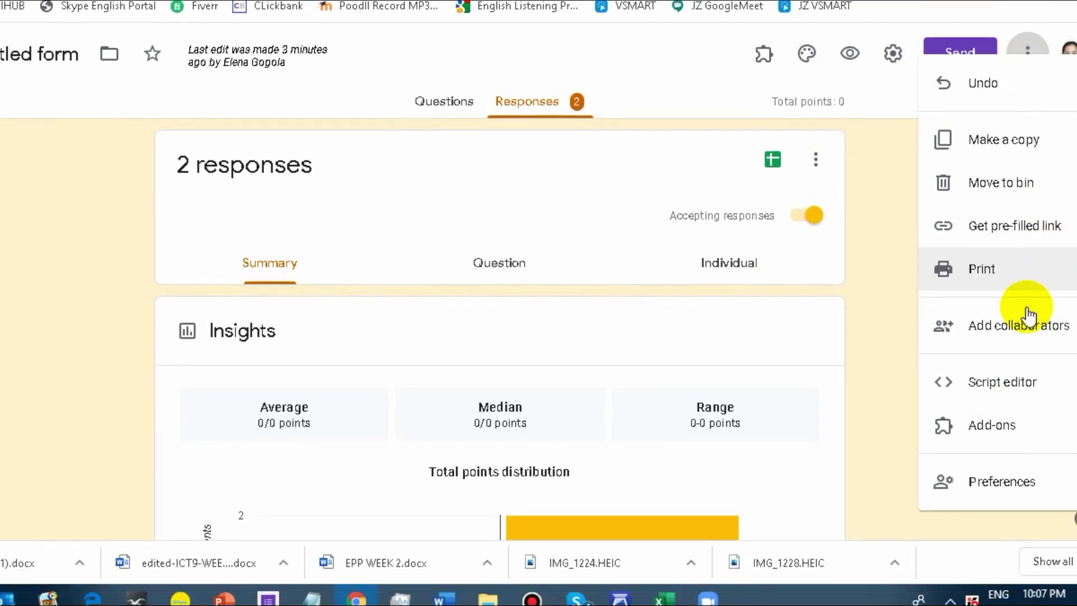
click(994, 432)
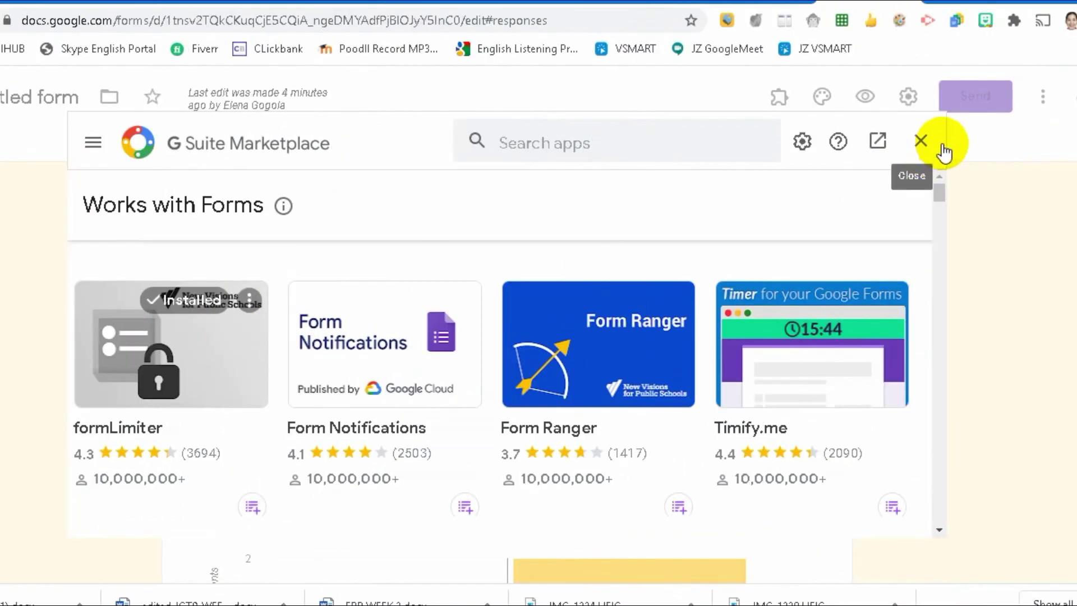
click(920, 140)
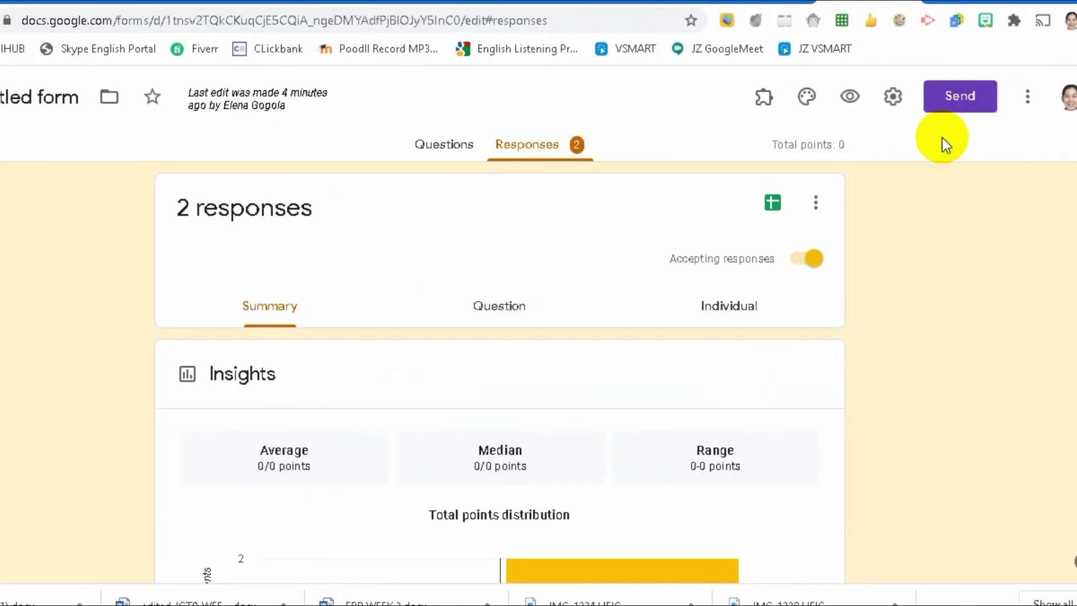
click(1027, 101)
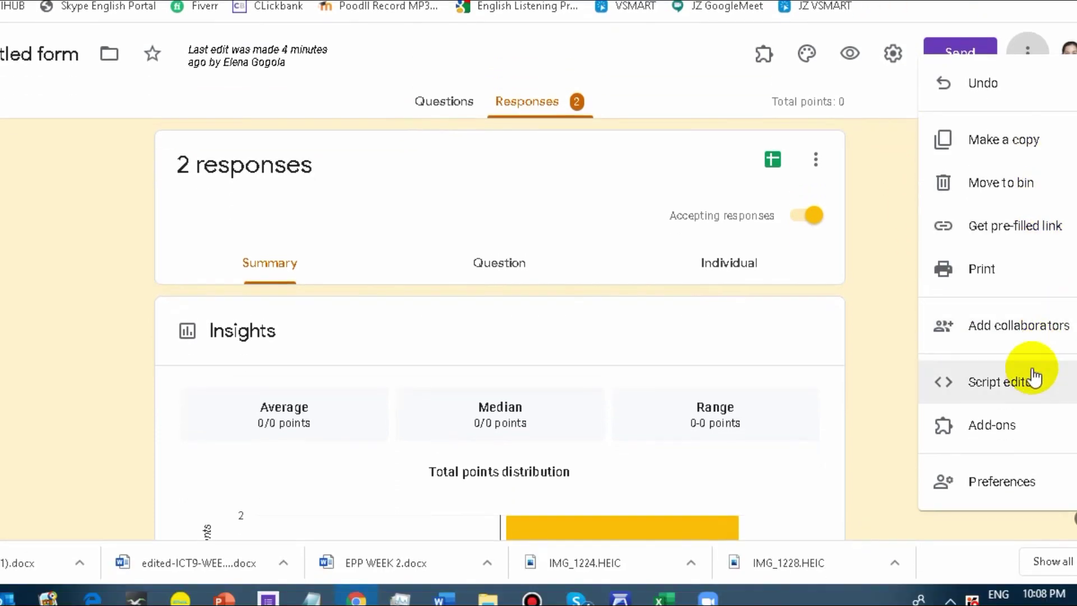
click(1045, 332)
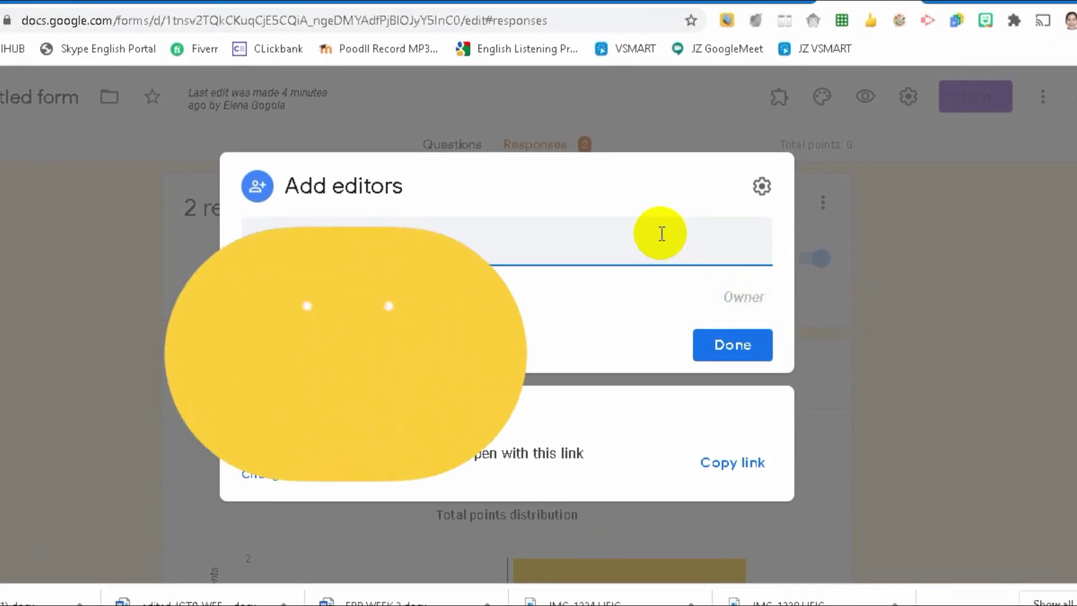
click(662, 233)
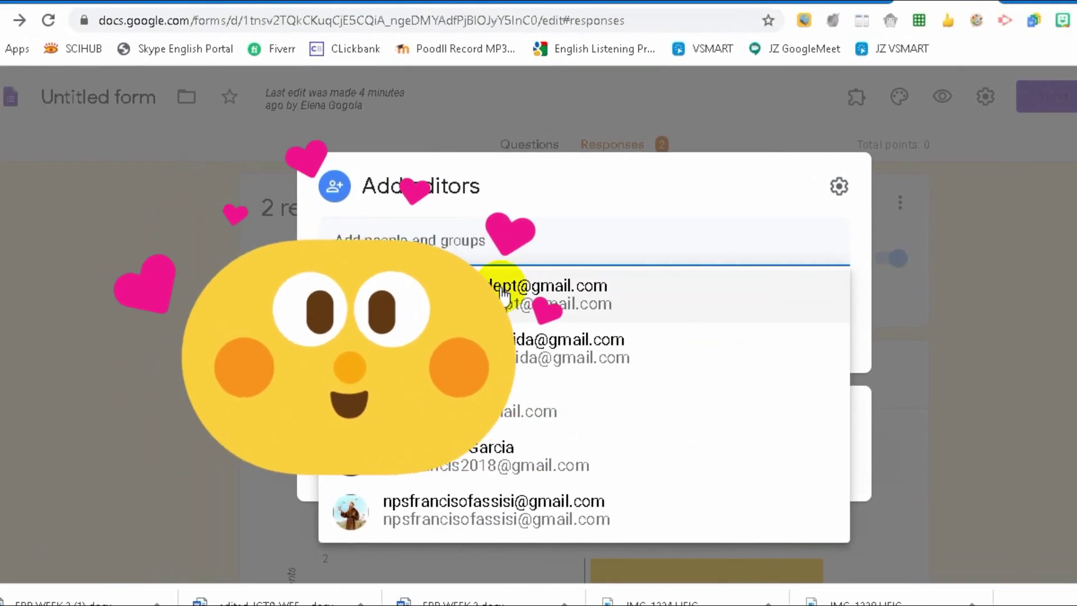
click(501, 295)
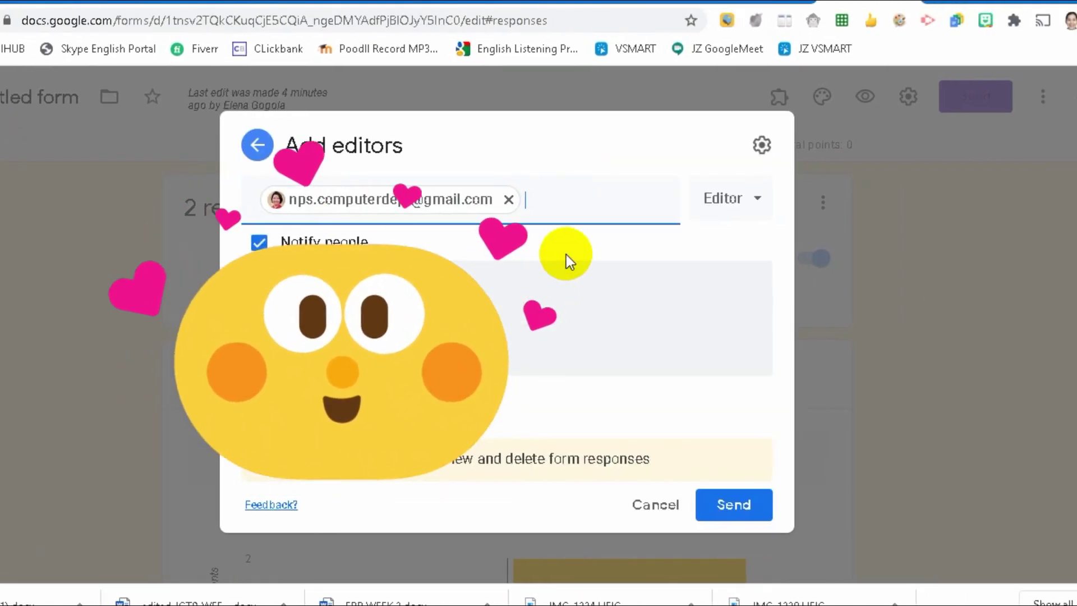
click(750, 210)
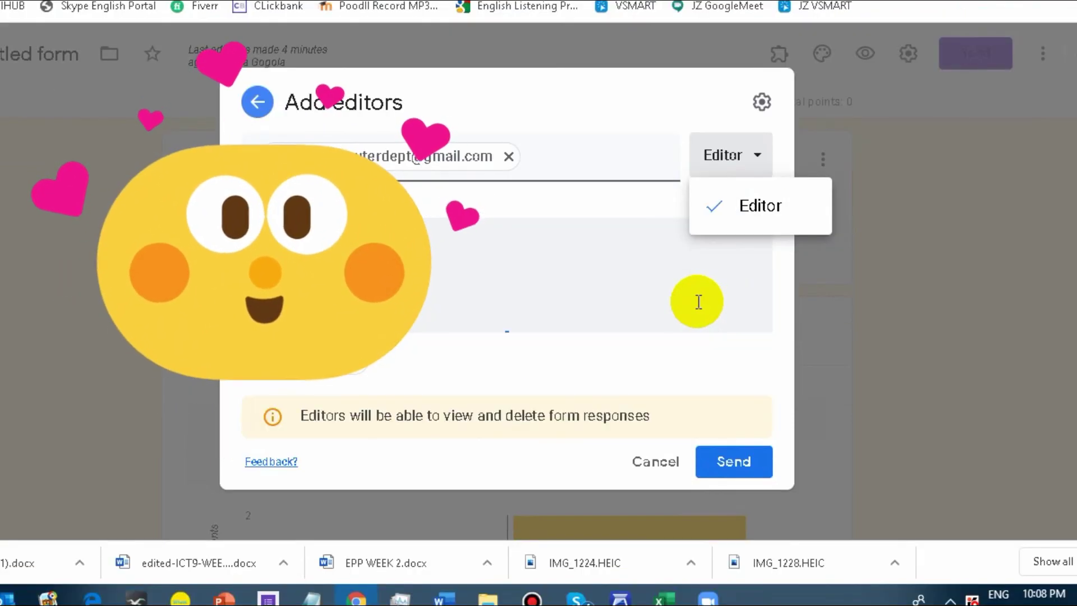
click(698, 344)
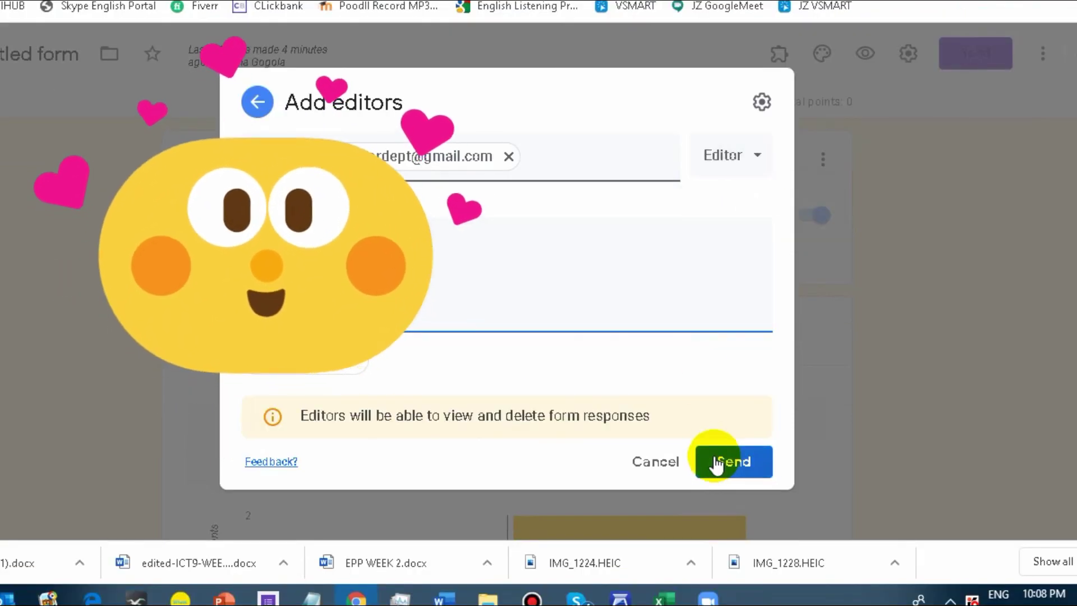
click(678, 461)
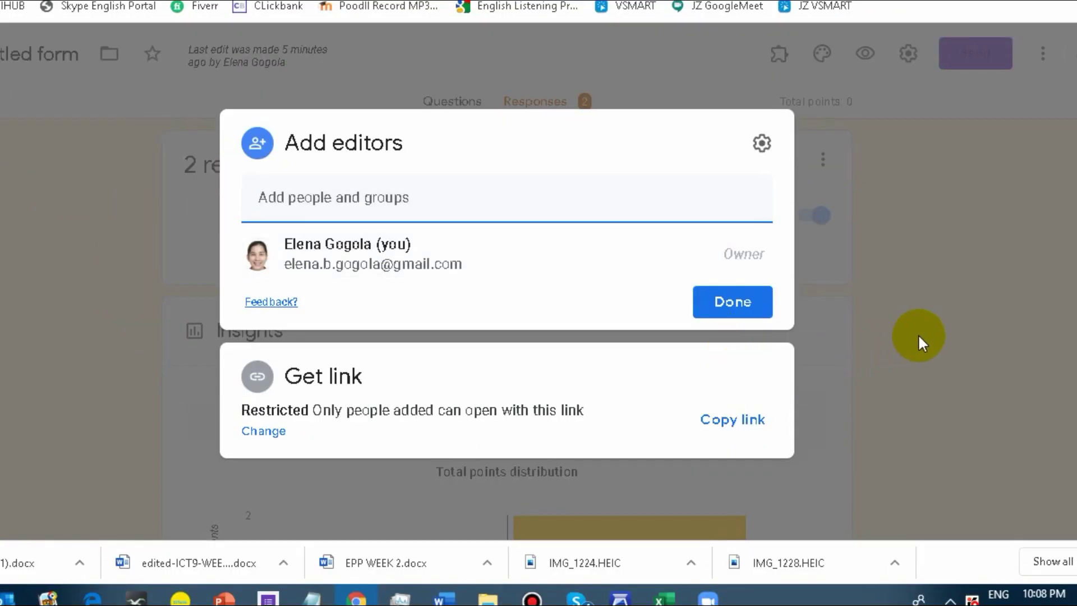
click(918, 335)
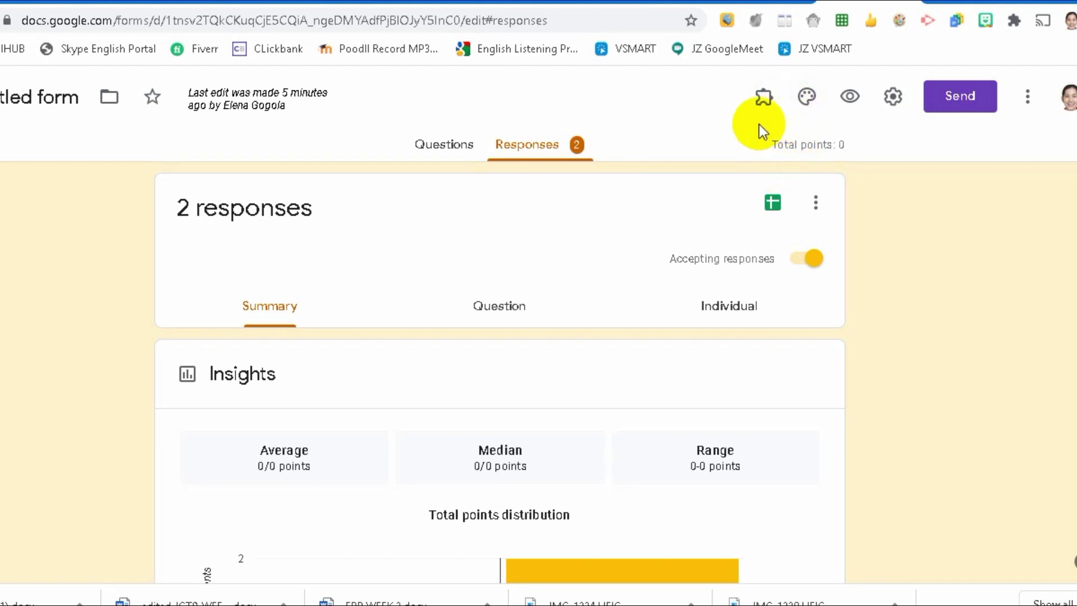
Copy the shortened forms.gle link from the Send form dialog's Link tab, then close it
click(1020, 101)
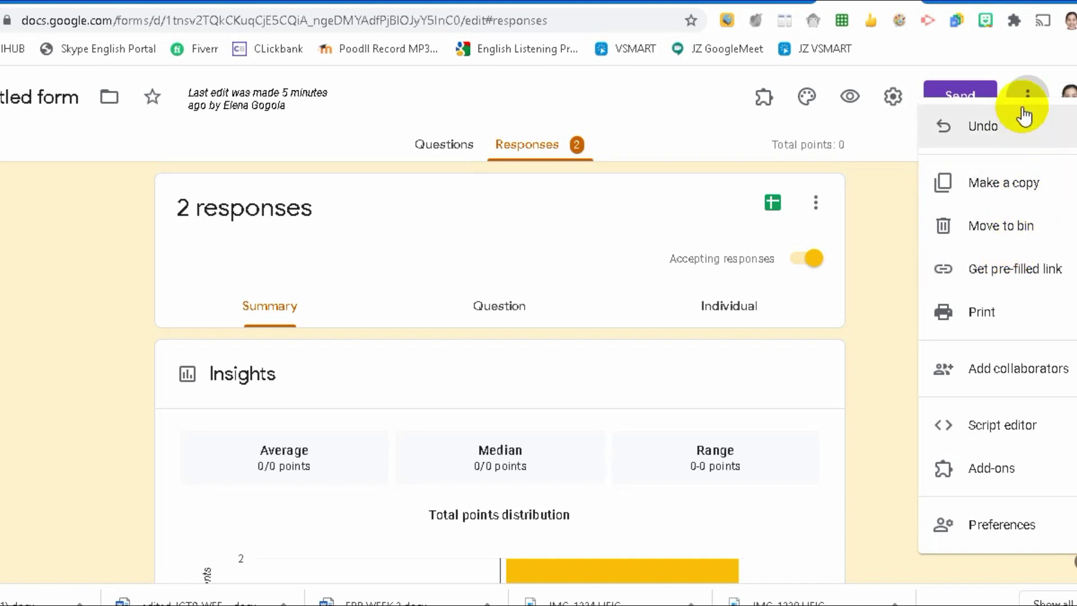
click(976, 97)
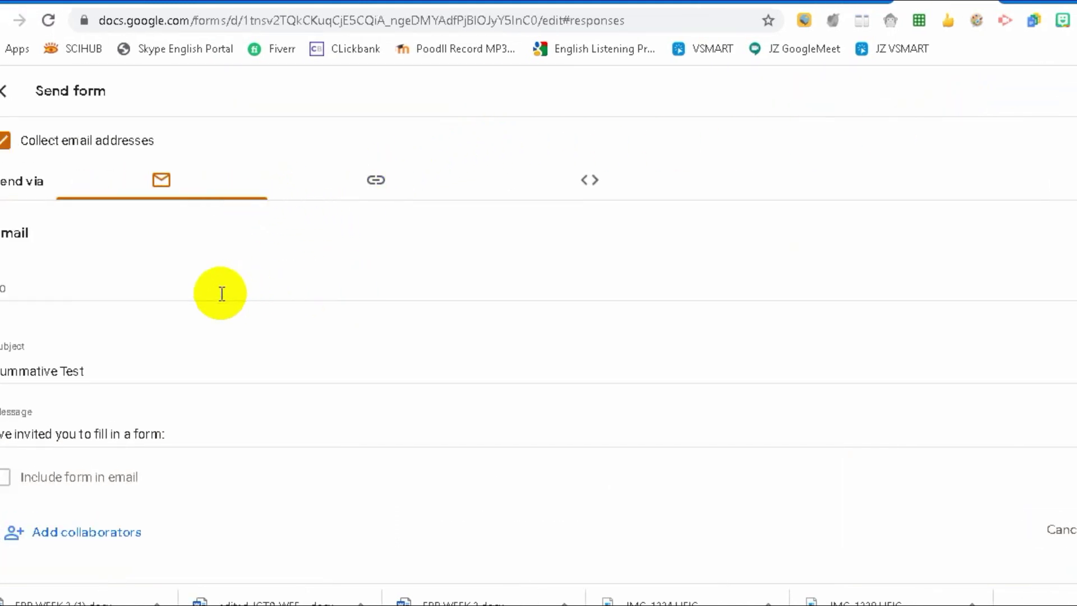
click(225, 297)
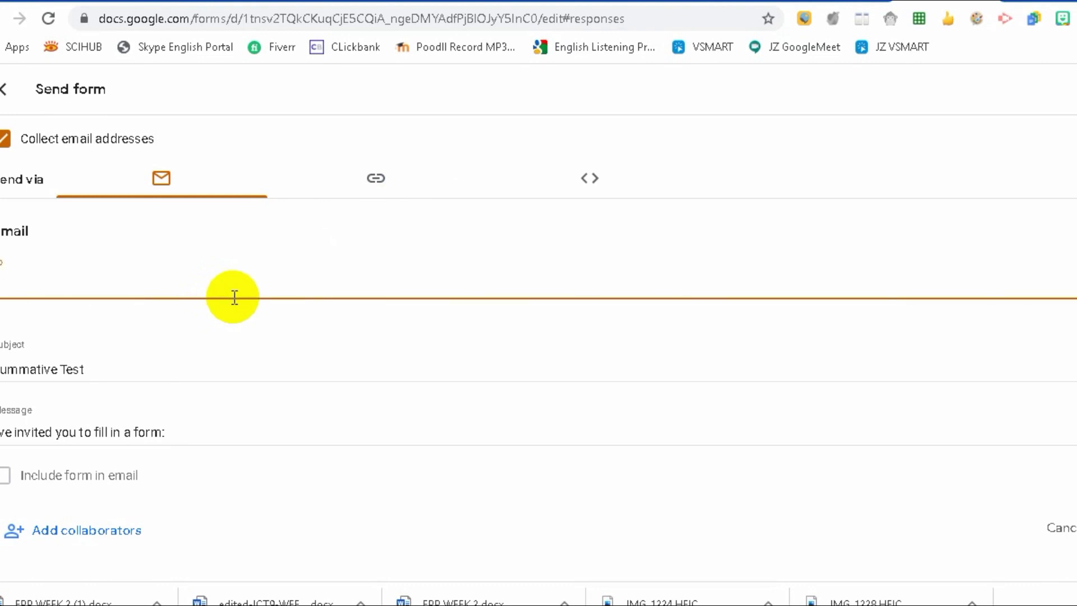
click(377, 182)
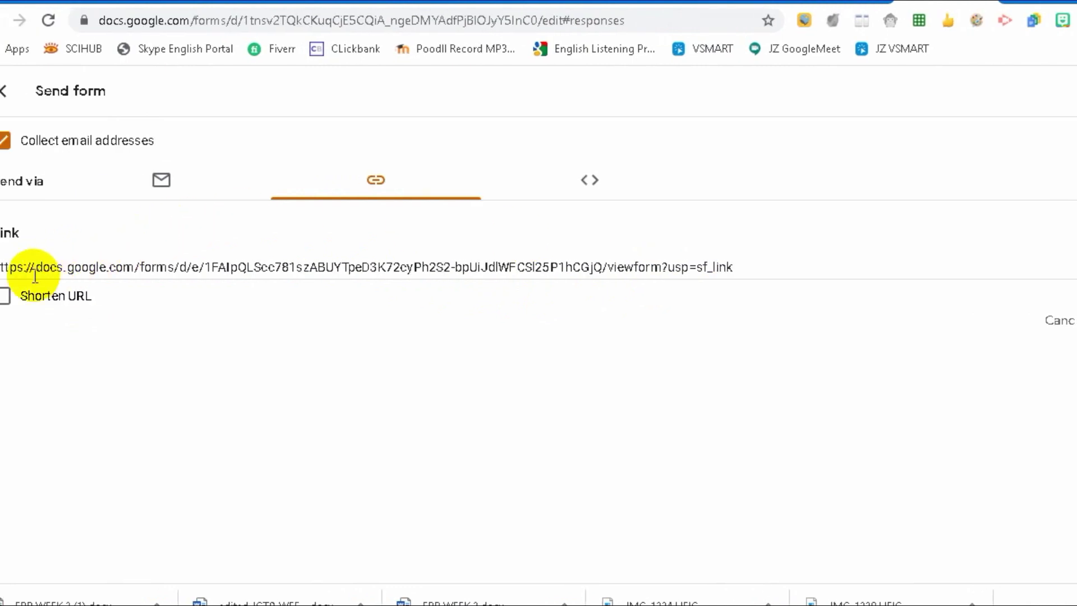
click(11, 295)
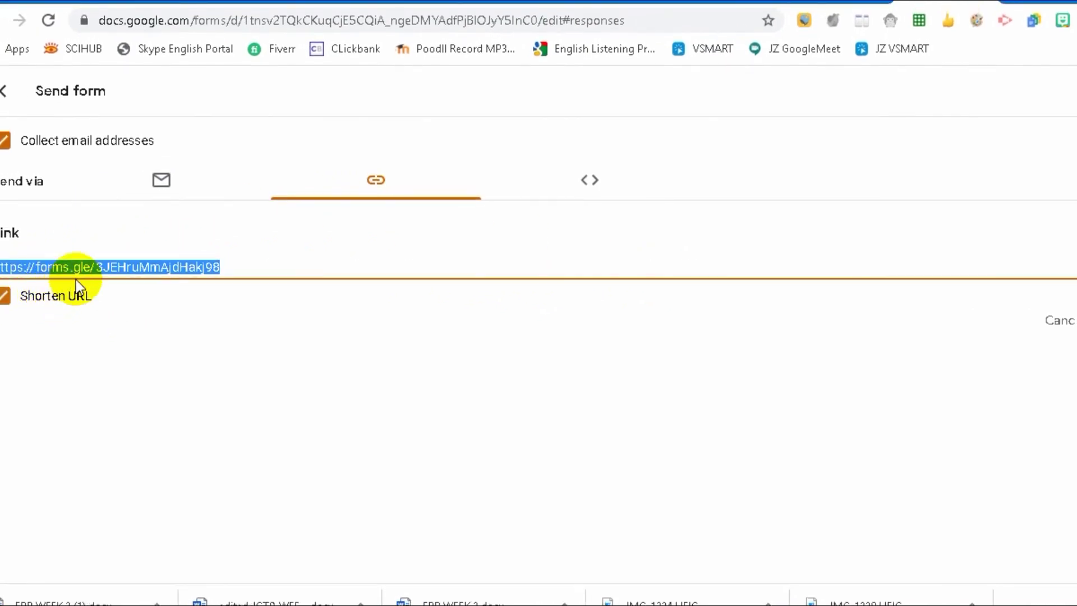
key(ctrl+c)
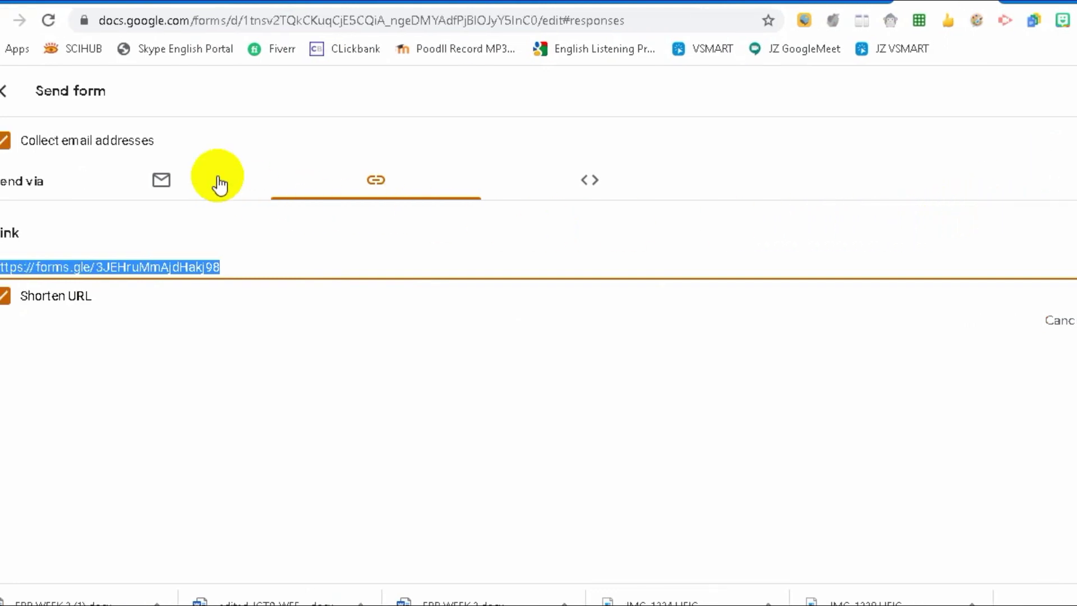
click(3, 92)
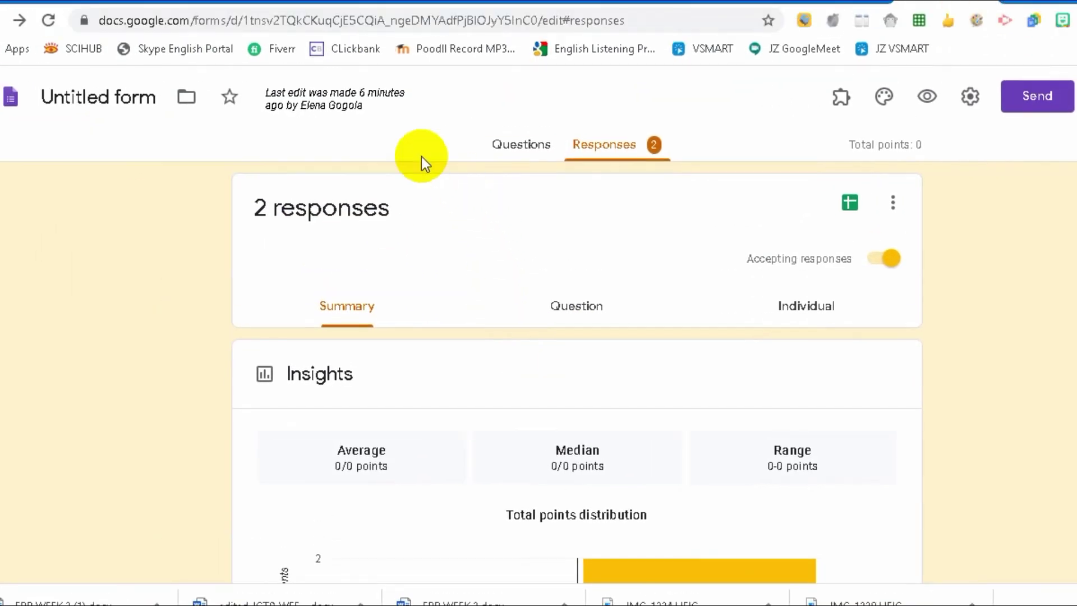
Title the form 'Summative Test' and open the Add-ons Marketplace showing formLimiter installed
click(91, 53)
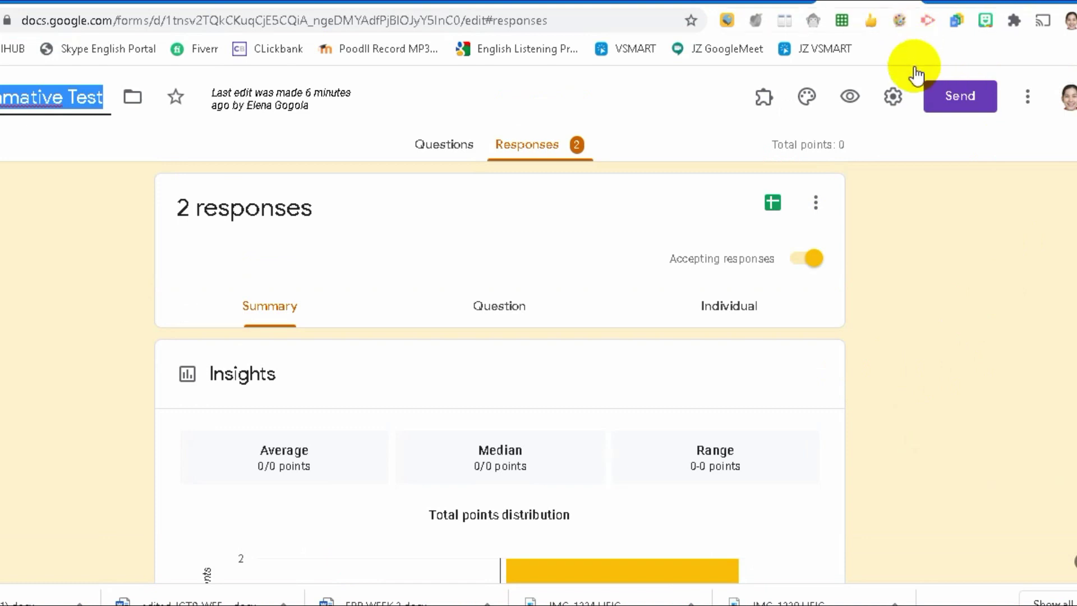
click(1028, 100)
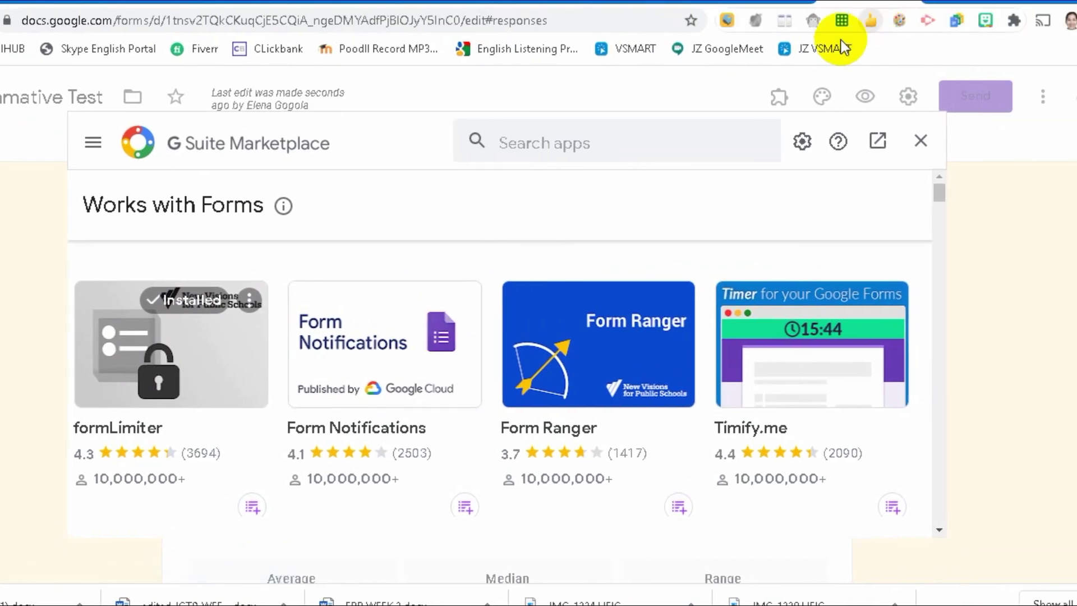
Close the Marketplace and preview the quiz, now marked 'Not accepting responses'
click(921, 140)
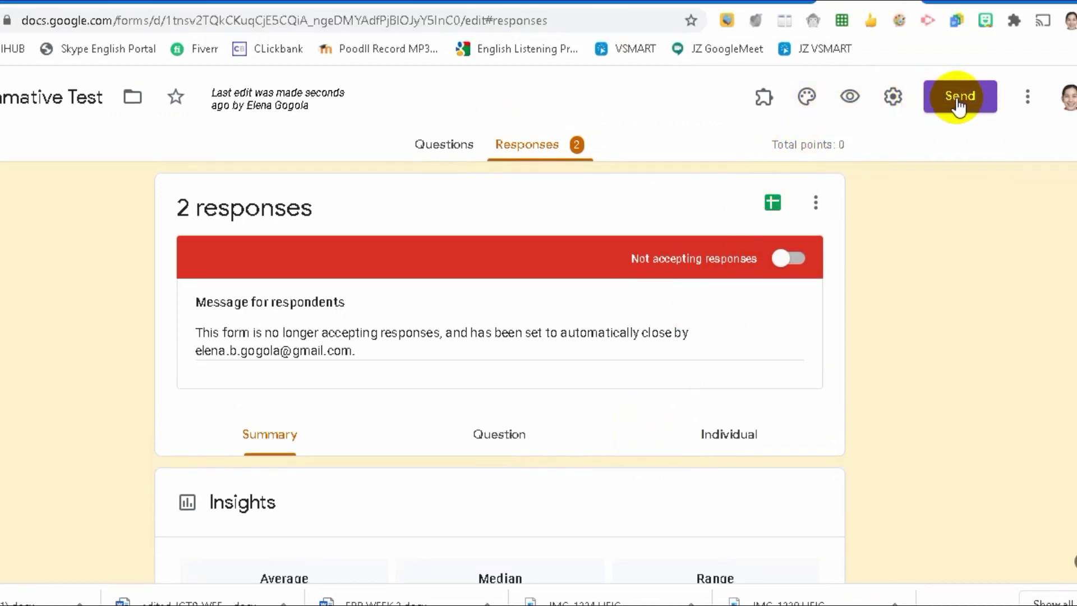
click(849, 96)
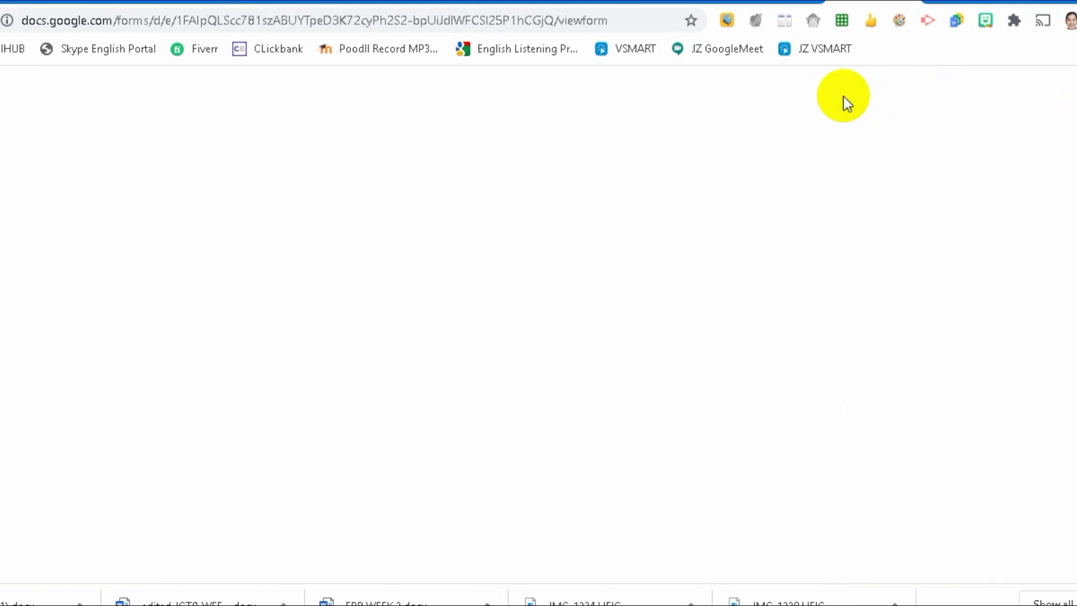